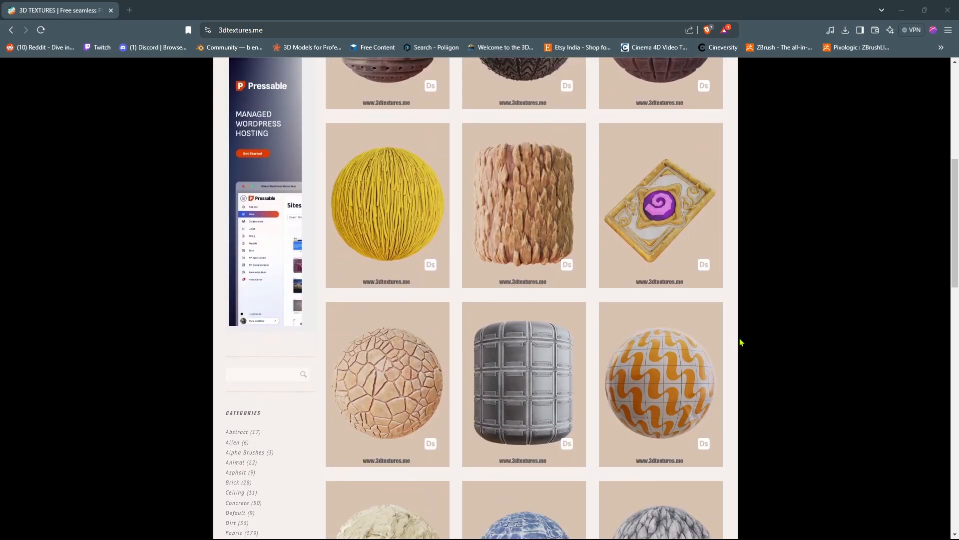
Step: Open the Leather Armor 004 texture page and open the download for all of its maps
scroll(742, 342, "up", 7)
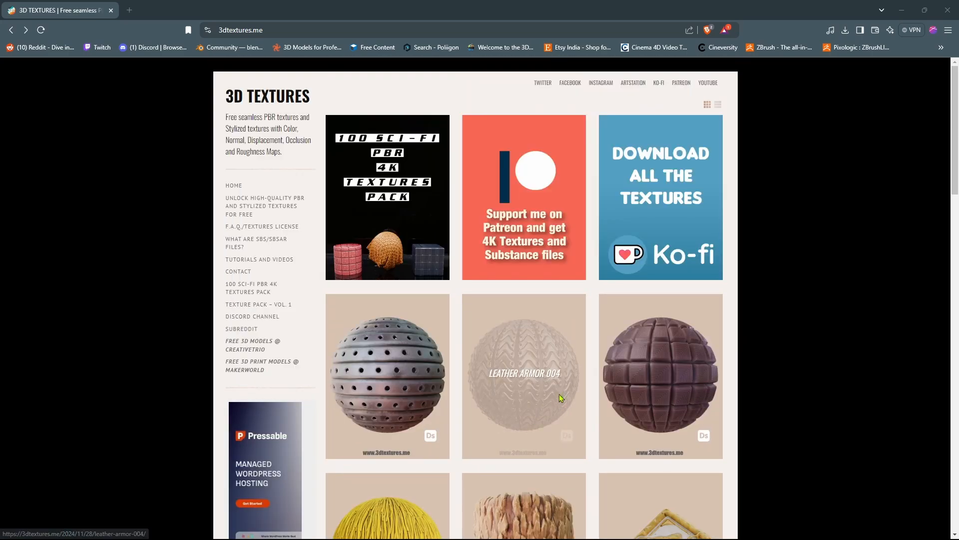
left_click(535, 384)
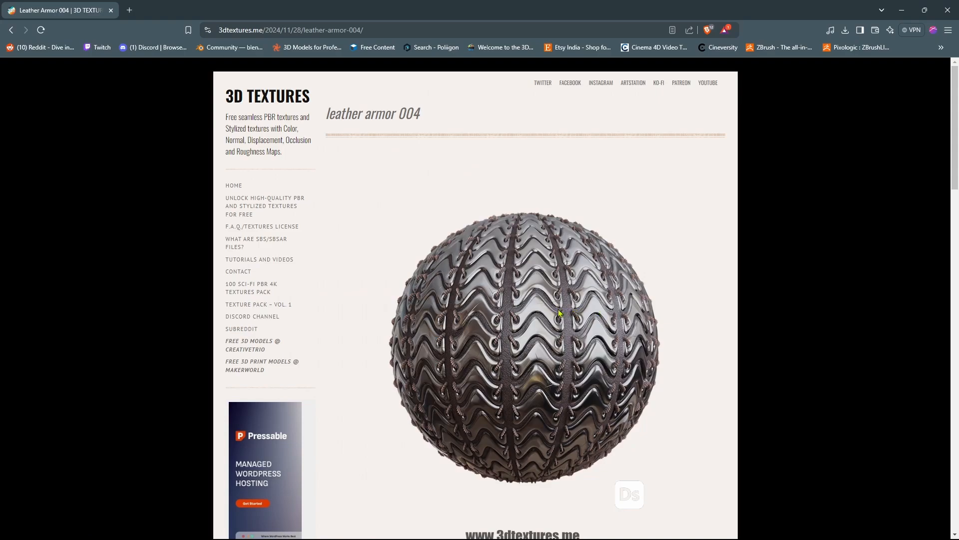
scroll(560, 313, "down", 10)
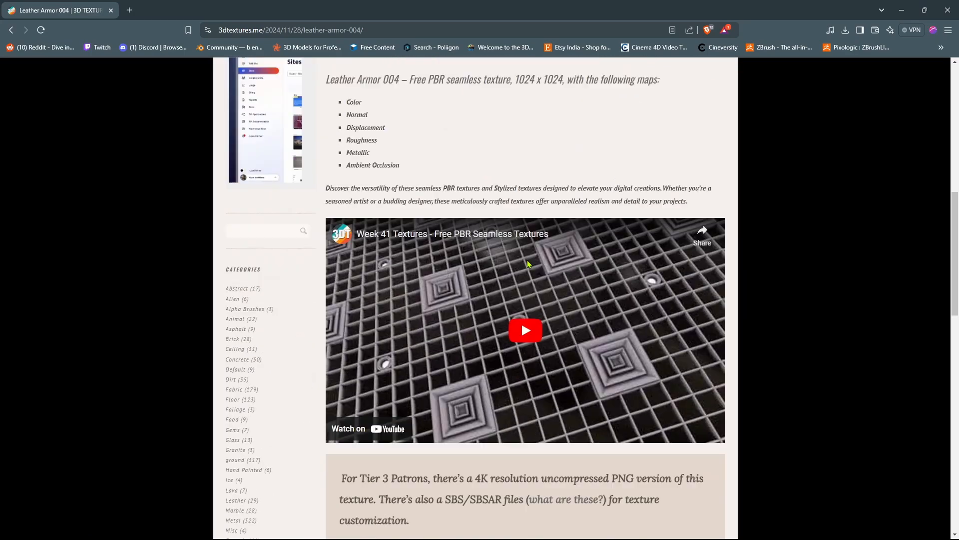
scroll(528, 264, "down", 9)
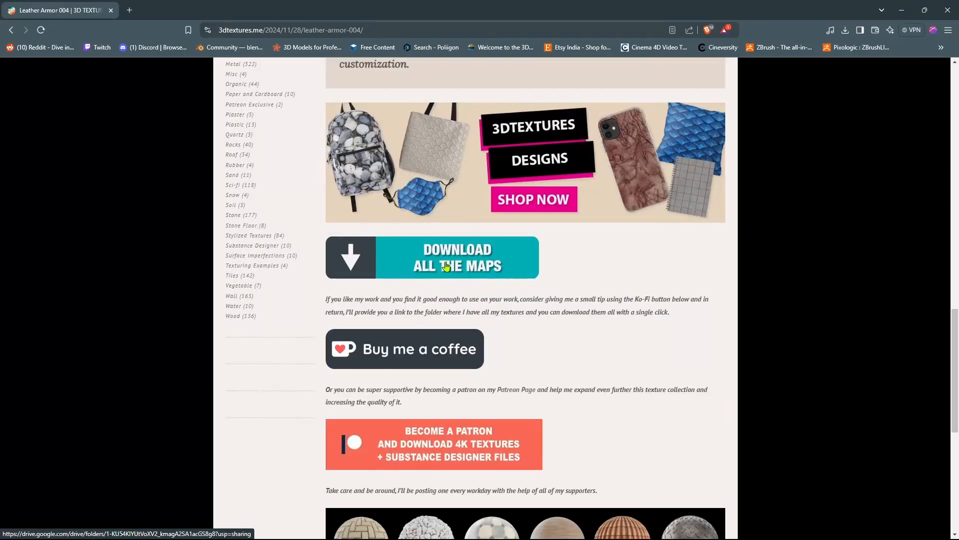
left_click(446, 265)
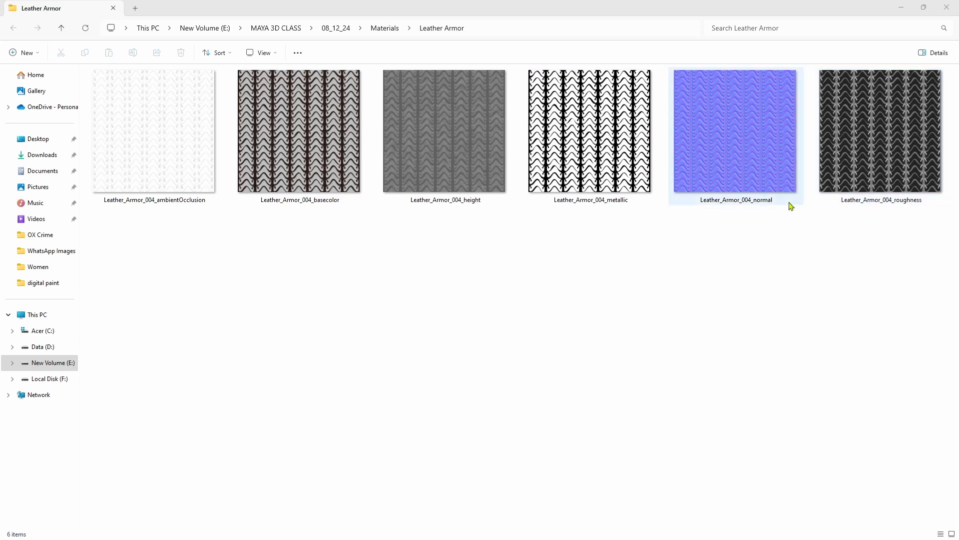
Step: Switch to Maya and inspect the UV layout of pPlane1 in the UV Editor
left_click(591, 528)
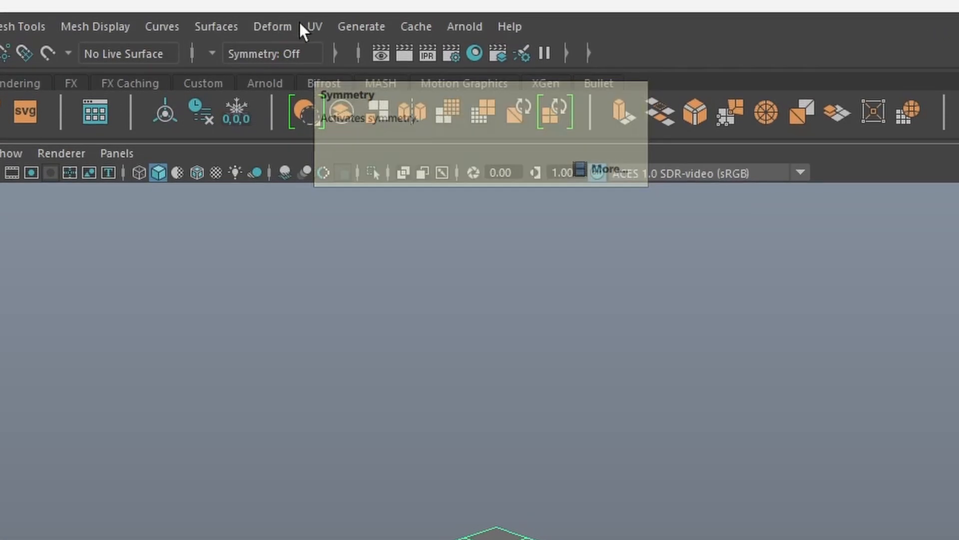
left_click(312, 26)
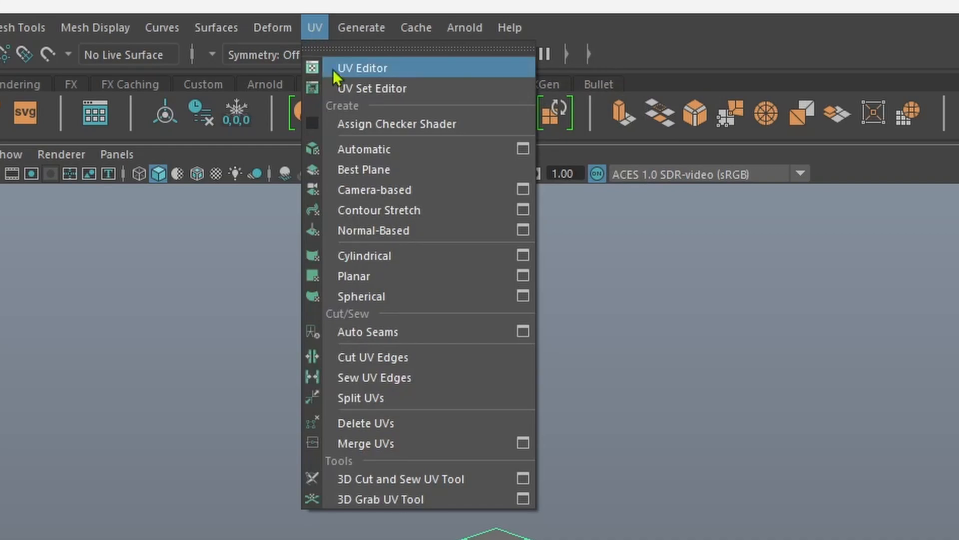
left_click(364, 70)
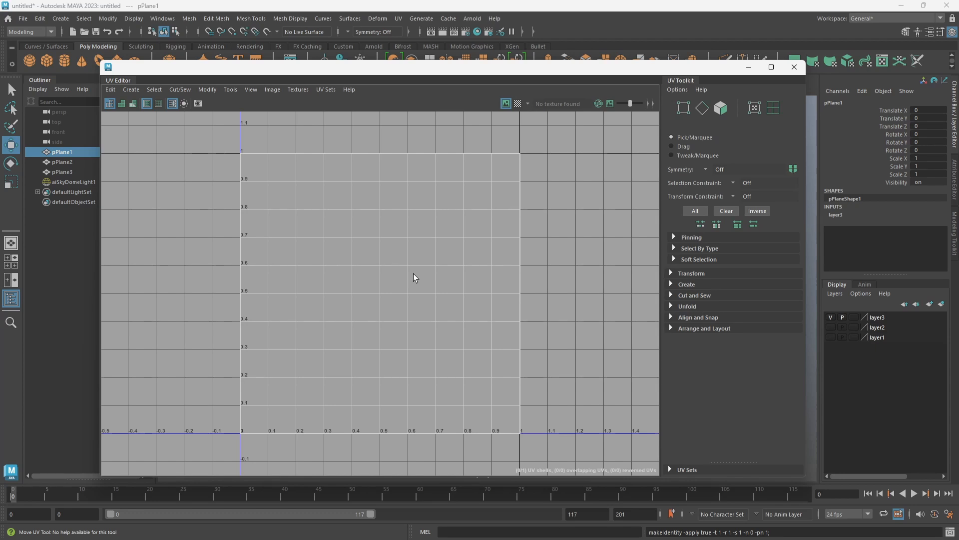
left_click(795, 66)
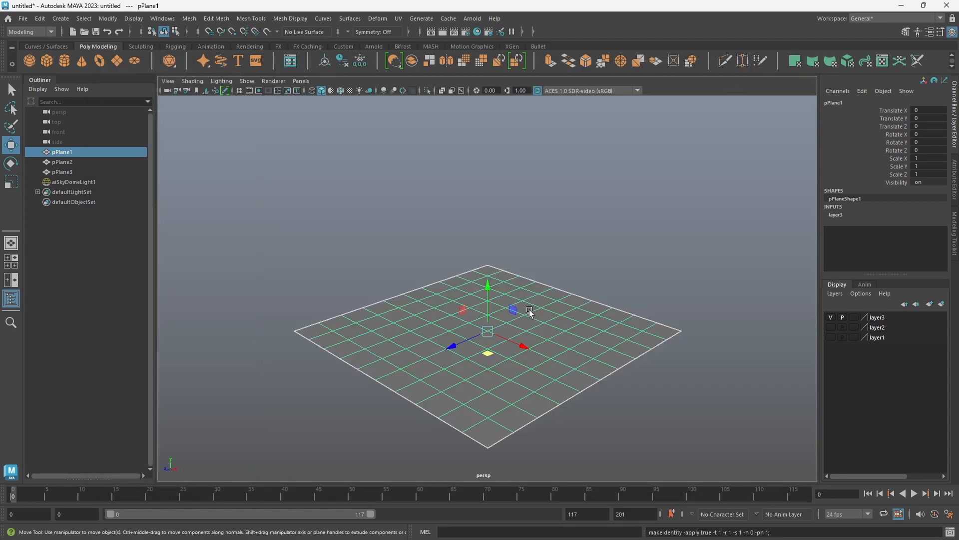
Step: Assign a new Arnold aiStandardSurface material to pPlane1
right_click_drag(563, 283, 576, 241)
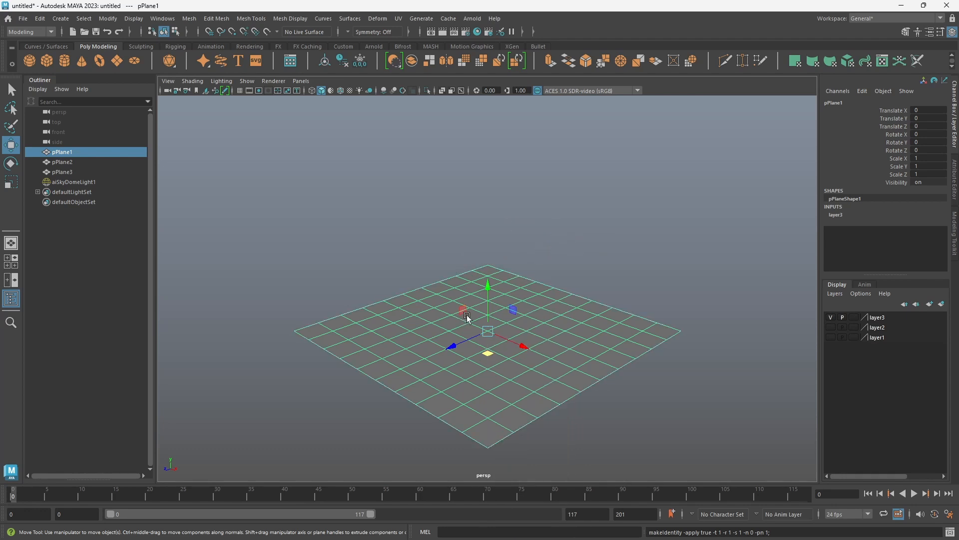
right_click_drag(477, 299, 476, 512)
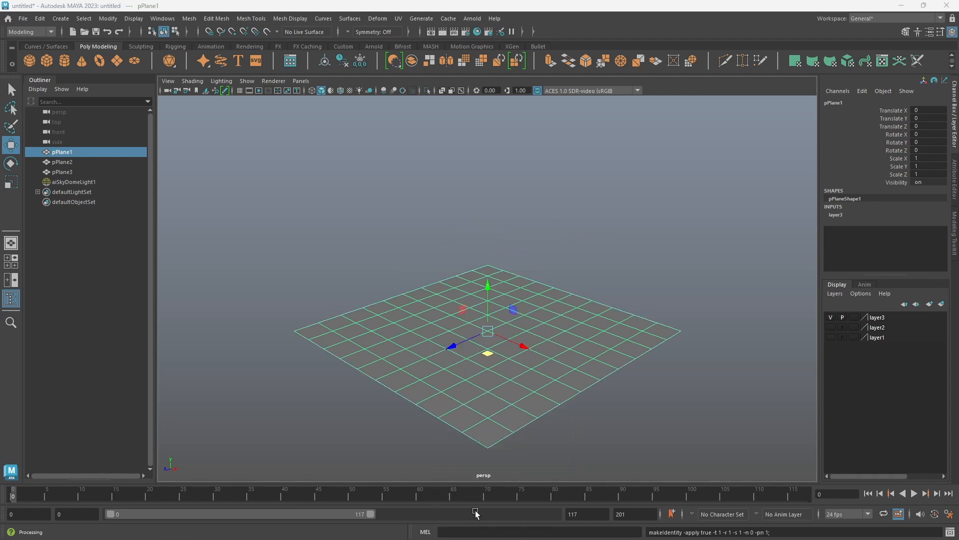
left_click(294, 158)
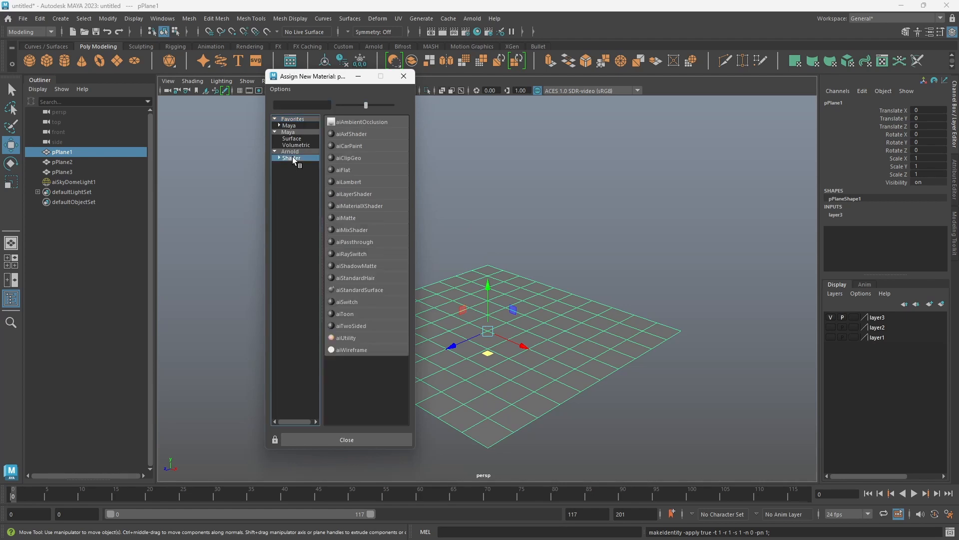
left_click(362, 291)
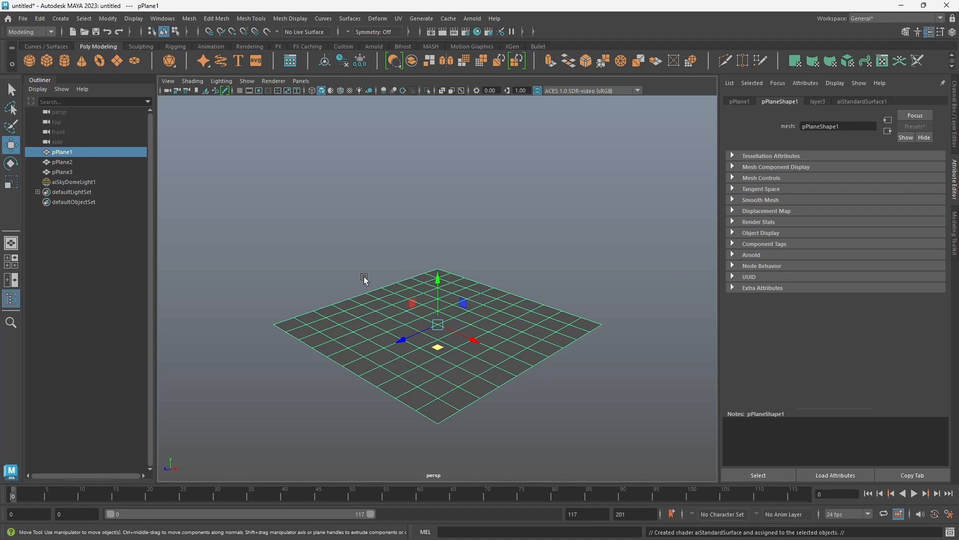
Step: Rename the plane's aiStandardSurface material to Armor
left_click(862, 102)
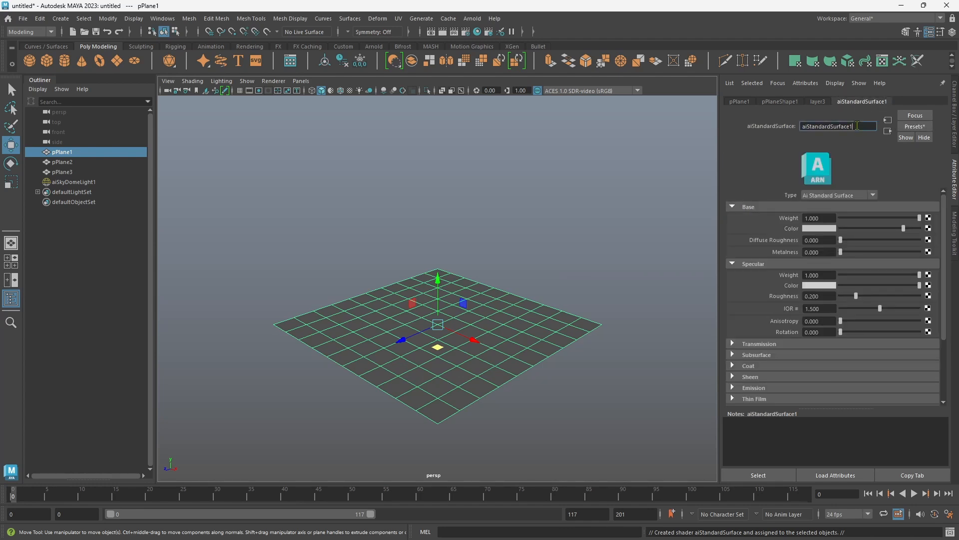
double_click(857, 126)
key("BackSpace")
type("Armor")
key("Return")
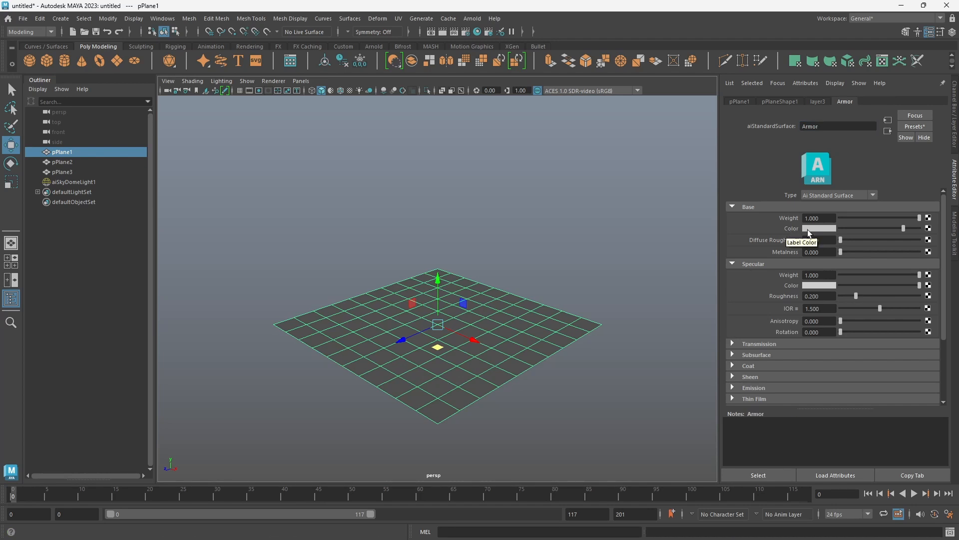
Step: Connect a File texture to the base Color of the Armor material and browse for its image
left_click(929, 229)
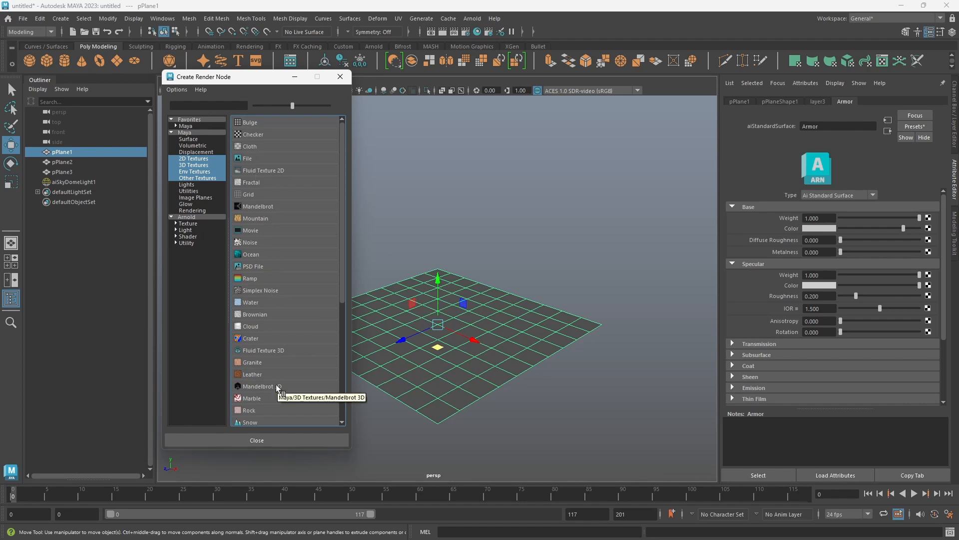
left_click(247, 158)
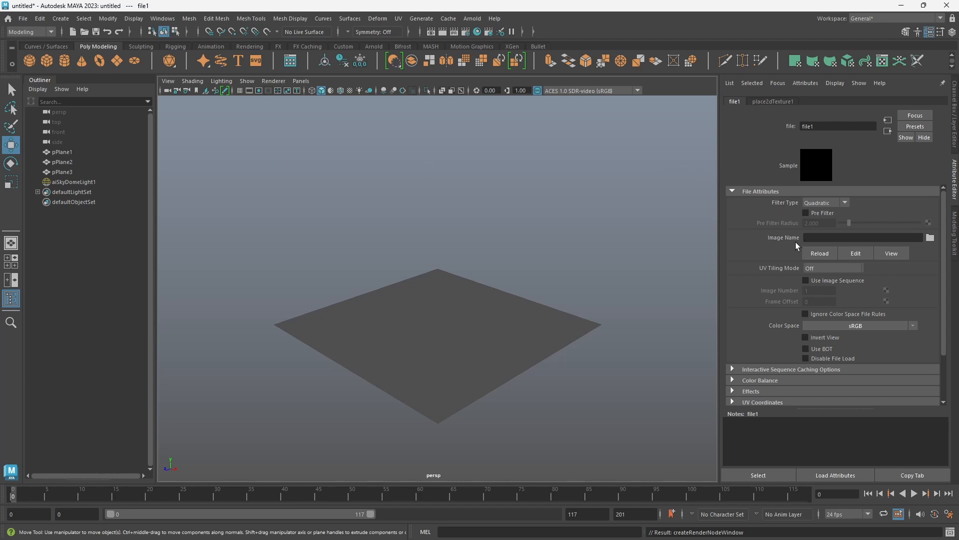
left_click(931, 239)
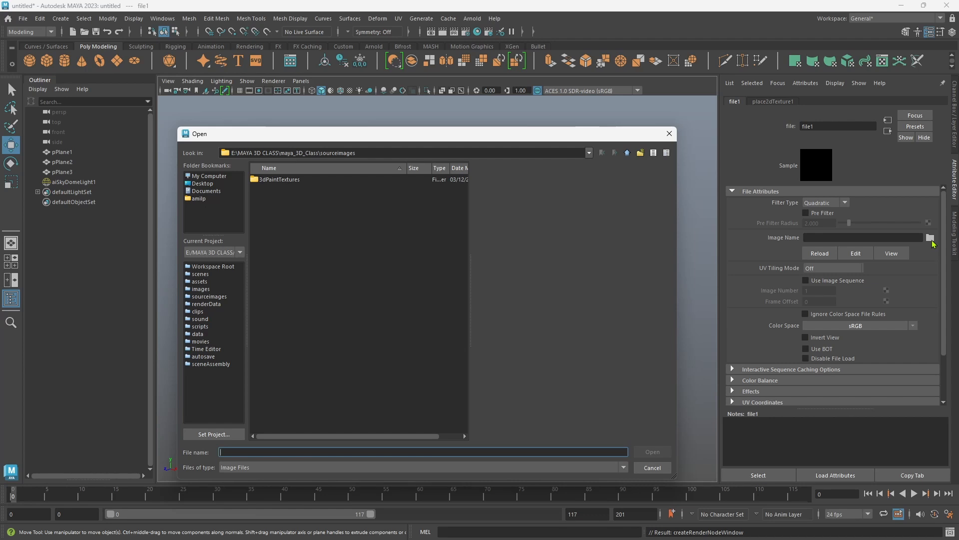
Step: Load Leather_Armor_004_basecolor.png from E:\MAYA 3D CLASS\08_12_24\Materials\Leather Armor as the base color image
left_click(224, 176)
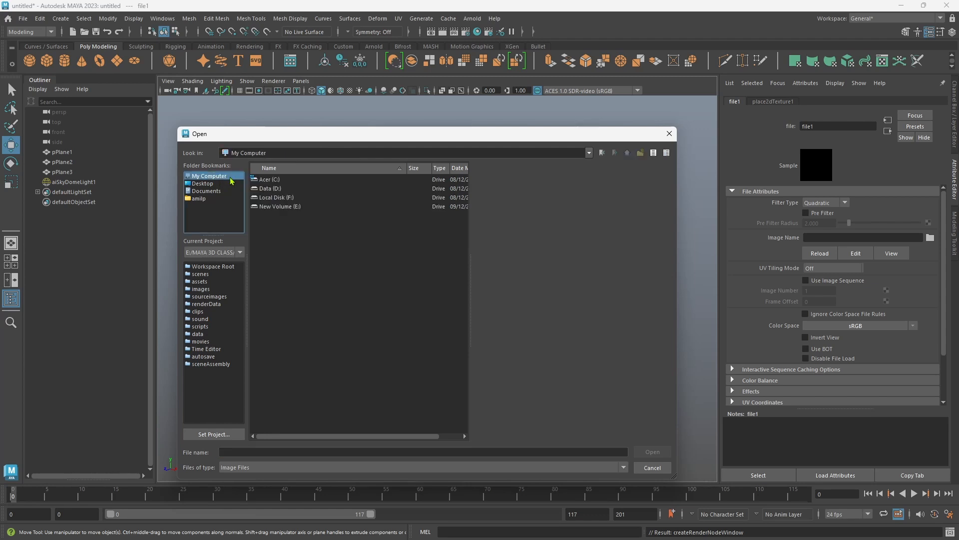
double_click(288, 198)
left_click(224, 176)
double_click(282, 207)
left_click(224, 177)
double_click(276, 207)
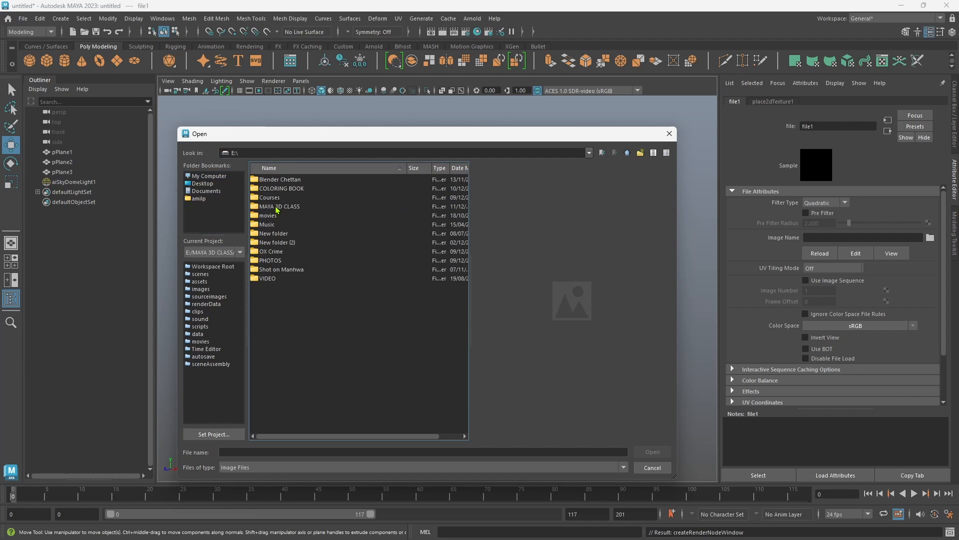
double_click(276, 207)
double_click(278, 234)
double_click(274, 181)
double_click(274, 180)
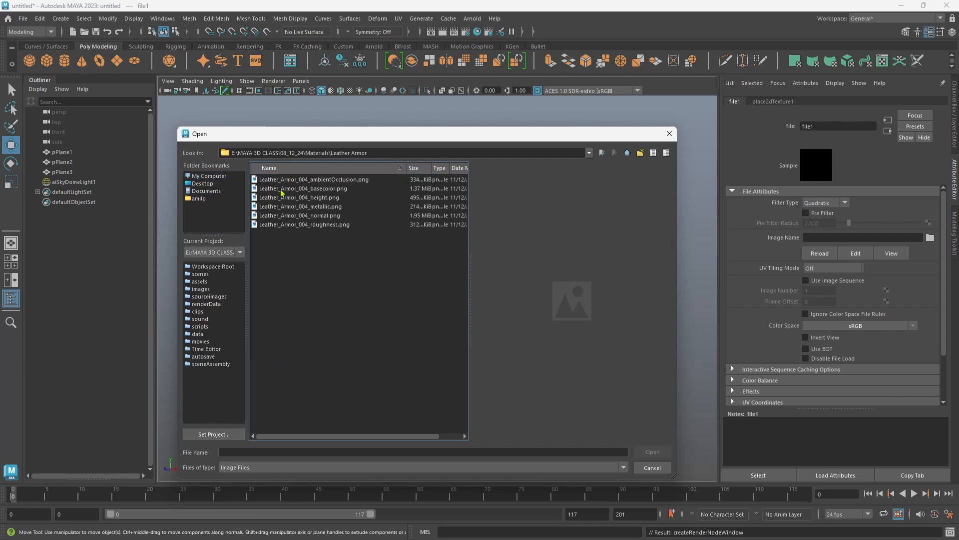
left_click(283, 189)
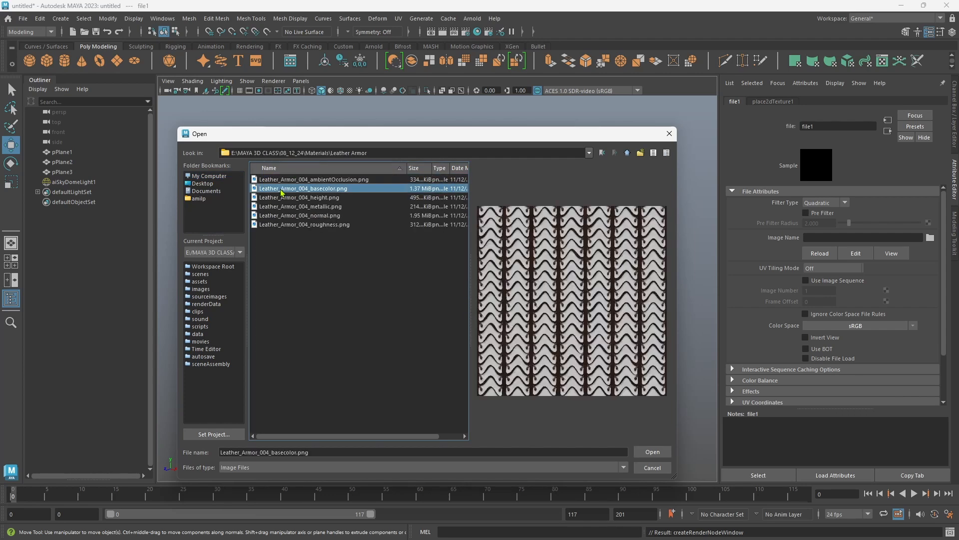
left_click(653, 452)
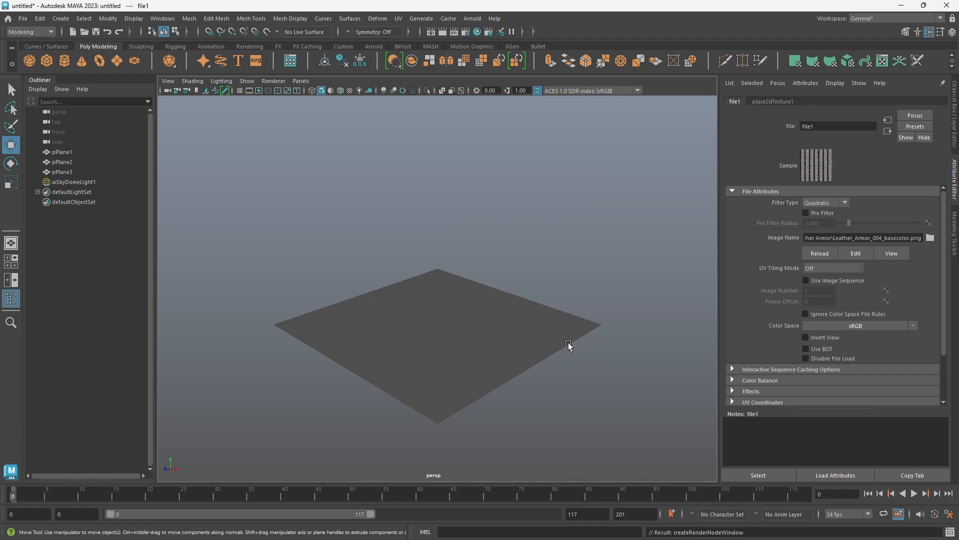
Step: Select pPlane1, turn on textured display in the viewport, and deselect the plane to view the armor pattern
left_click(480, 345)
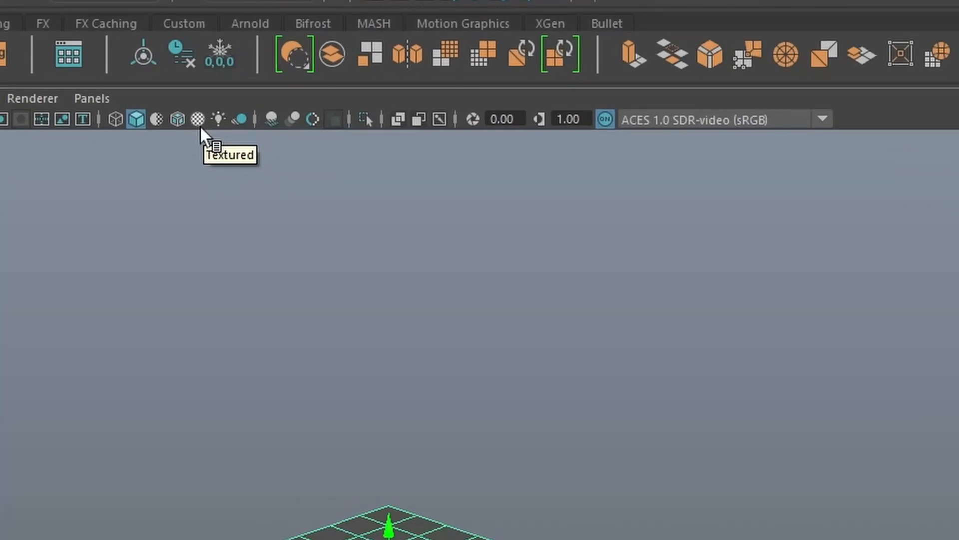
left_click(199, 125)
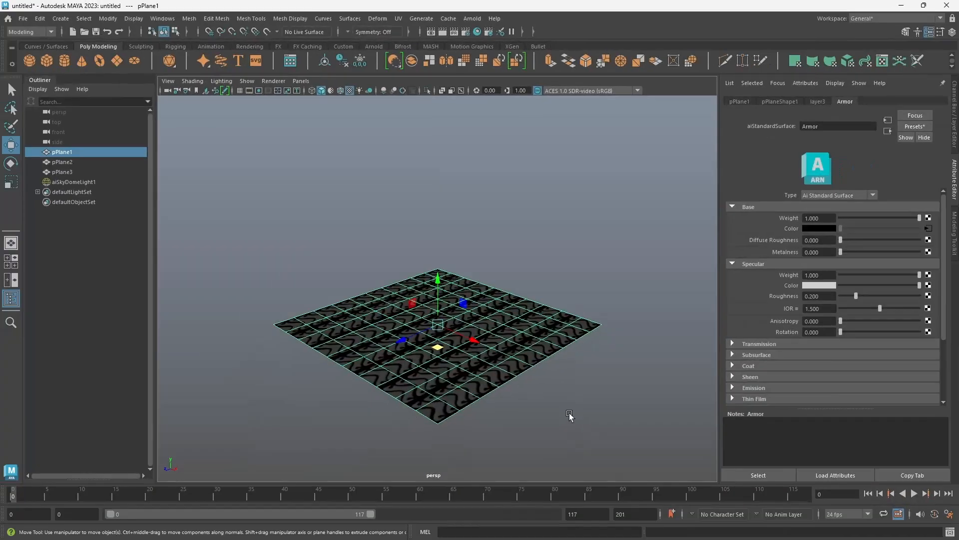
left_click(514, 214)
left_click_drag(514, 214, 563, 269)
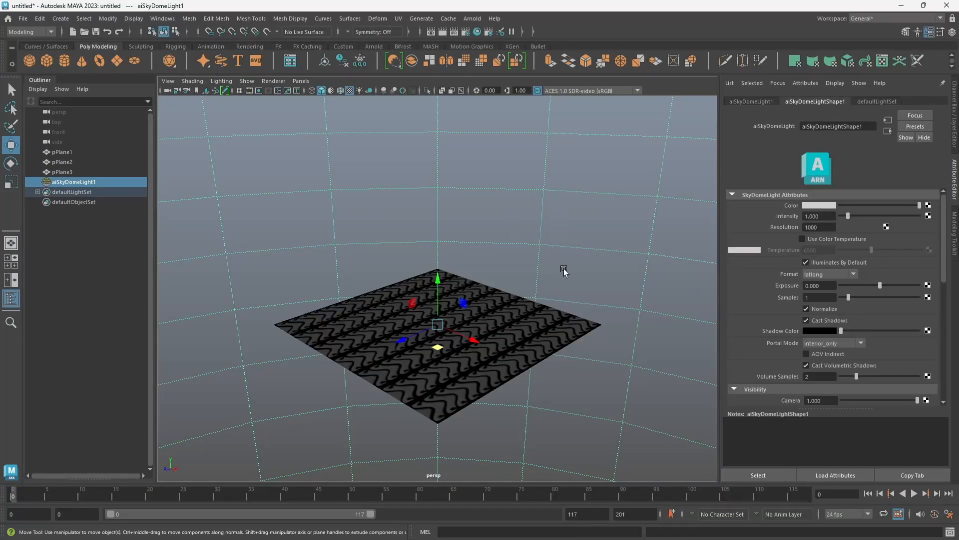
Step: Render the scene in the Arnold RenderView, store a snapshot of the result, and collapse the snapshot area
left_click(472, 19)
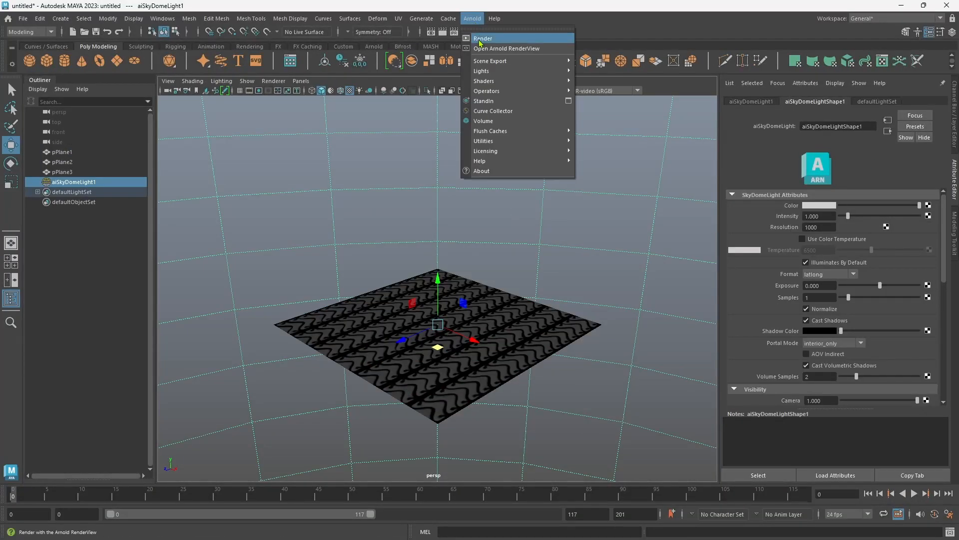
left_click(480, 40)
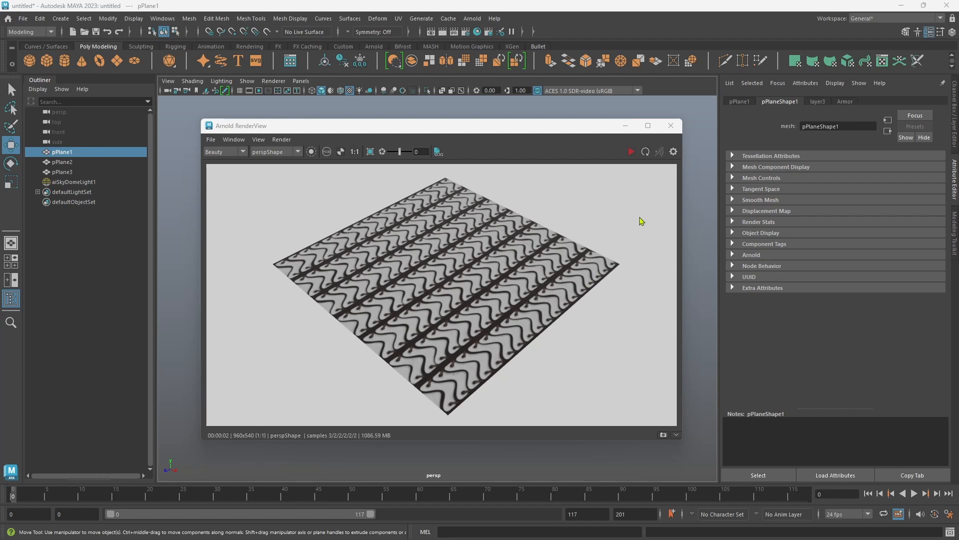
left_click(663, 435)
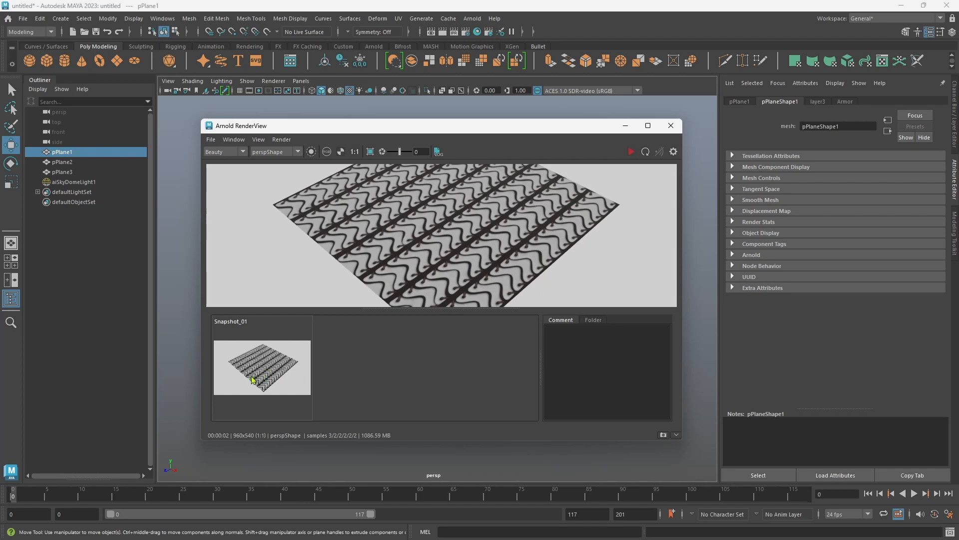
left_click(676, 435)
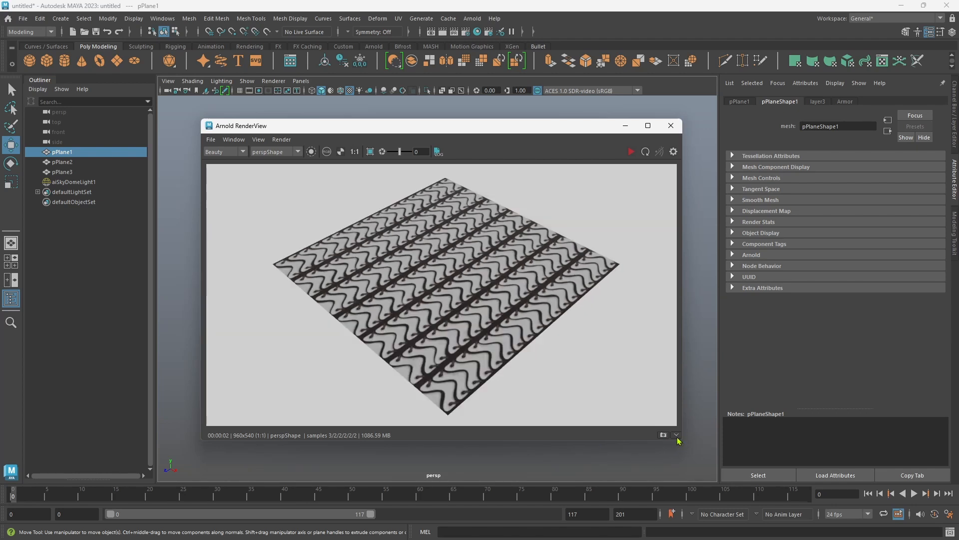
Step: Connect a File texture to the Specular Weight of the Armor material
left_click(845, 102)
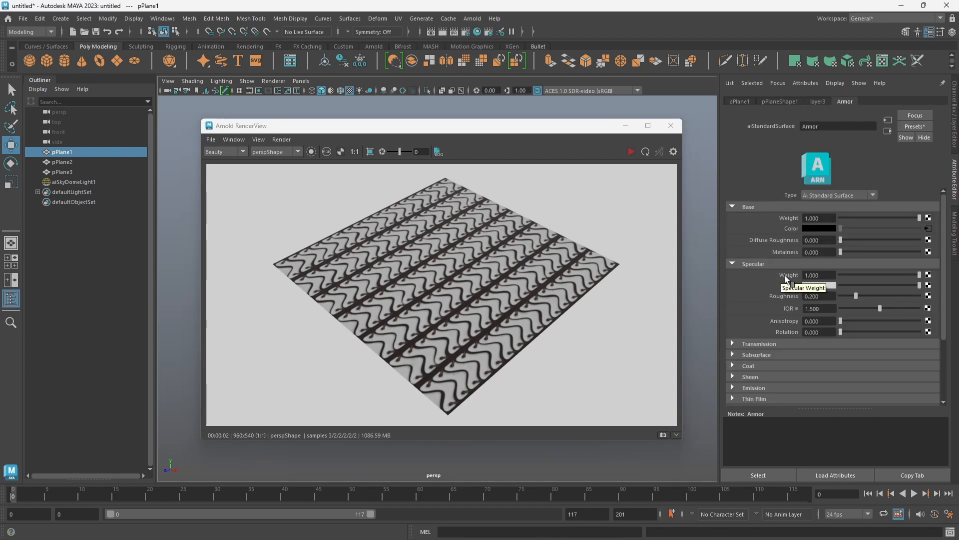
left_click(928, 275)
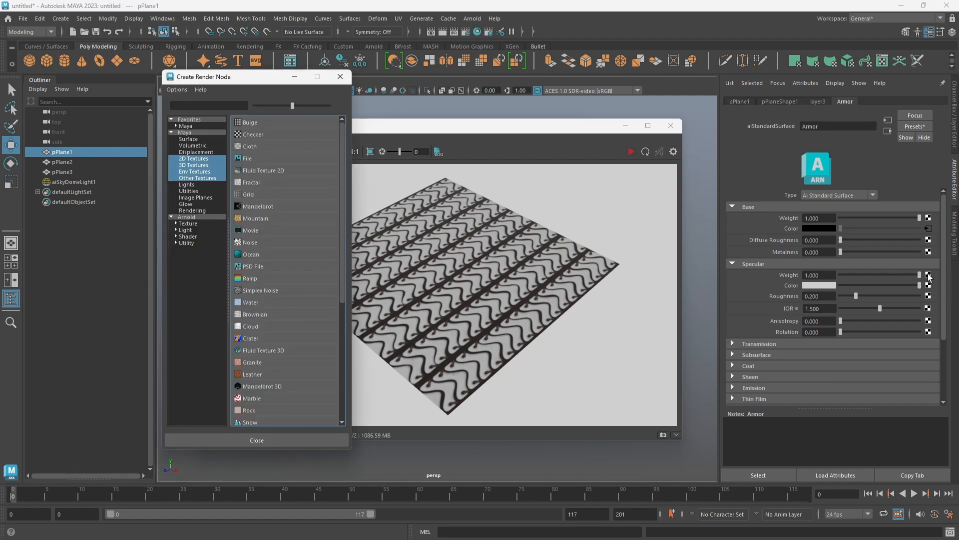
left_click(245, 159)
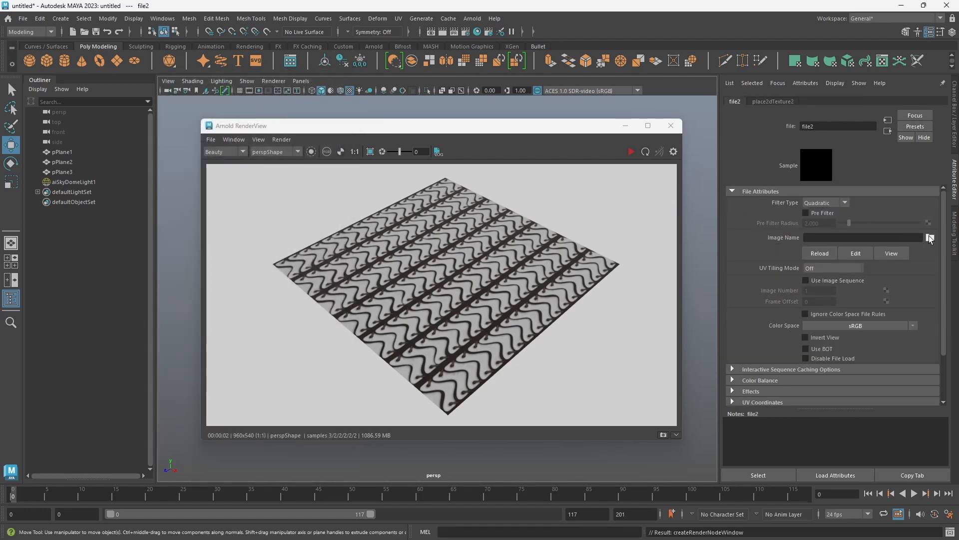
Step: Load Leather_Armor_004_roughness.png from E:\MAYA 3D CLASS\08_12_24\Materials\Leather Armor as the specular weight image
left_click(930, 238)
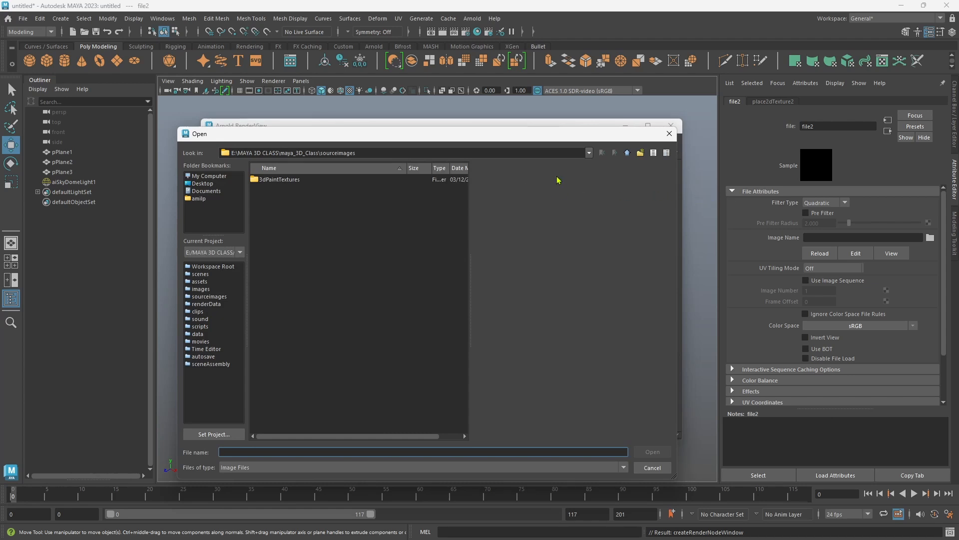
left_click(590, 154)
left_click(299, 209)
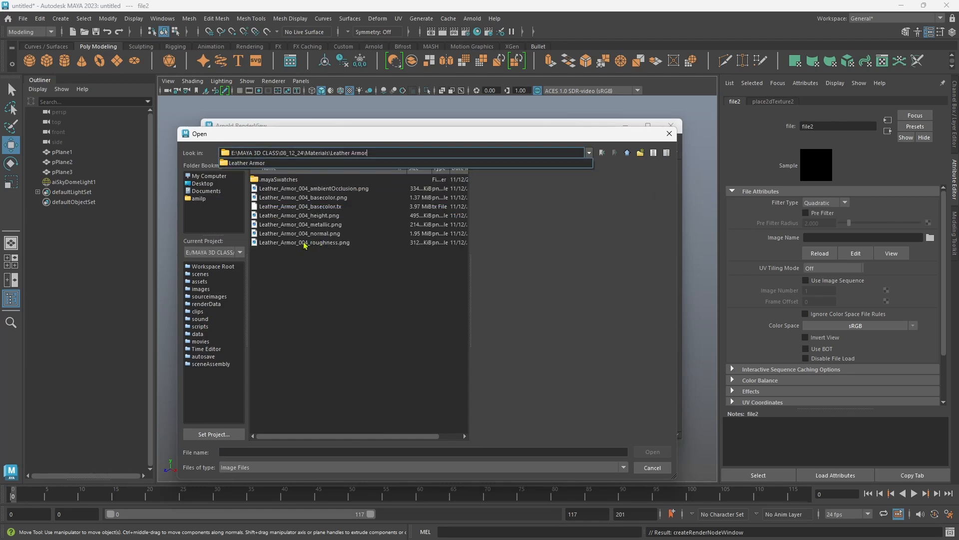
left_click(305, 243)
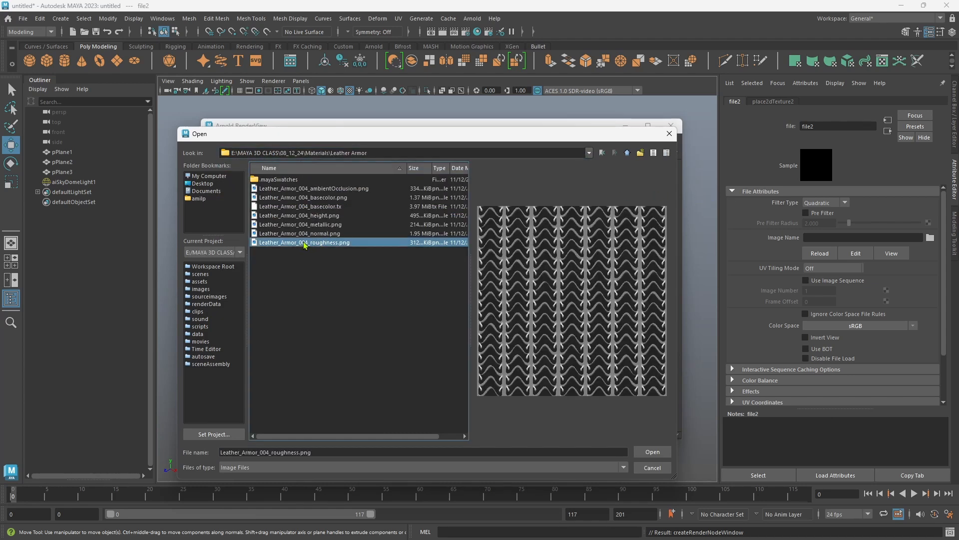
left_click(652, 451)
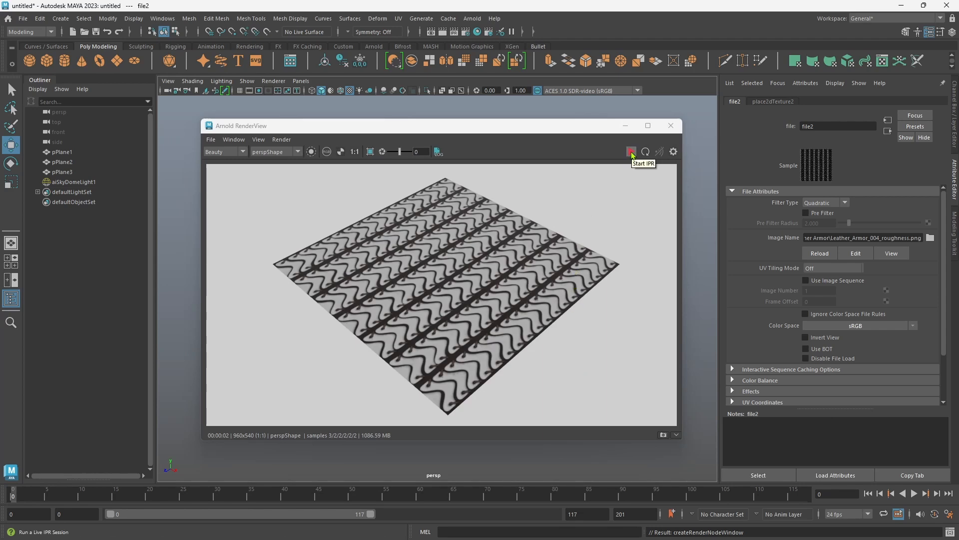
Step: Render the plane with the roughness map in the Arnold RenderView, inspect the pattern up close, and store a snapshot
left_click(631, 152)
scroll(482, 331, "up", 3)
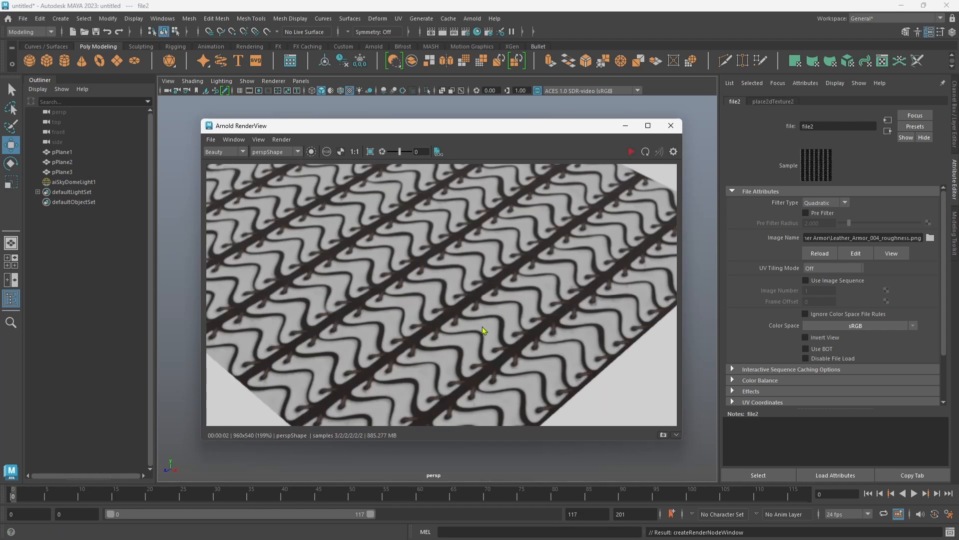
scroll(522, 345, "down", 2)
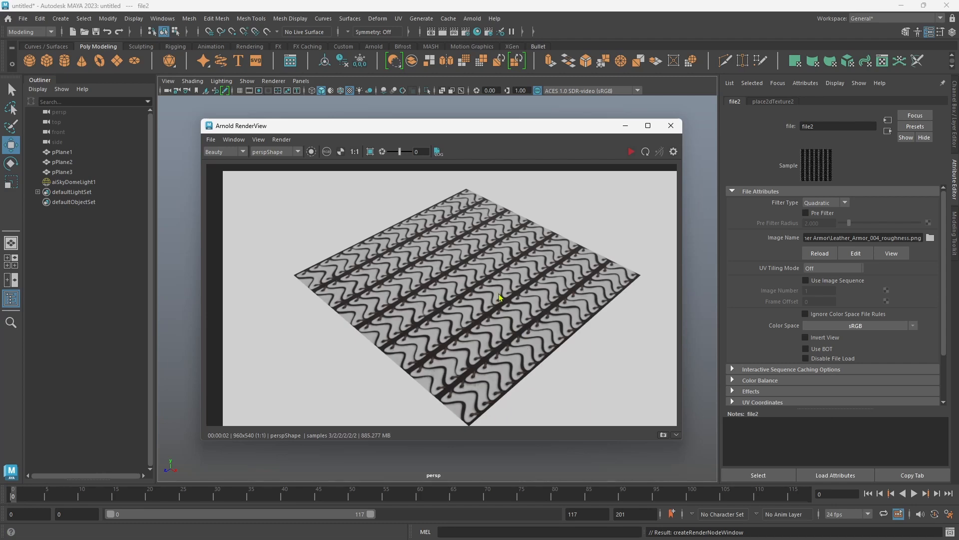
scroll(499, 295, "up", 1)
scroll(498, 292, "down", 1)
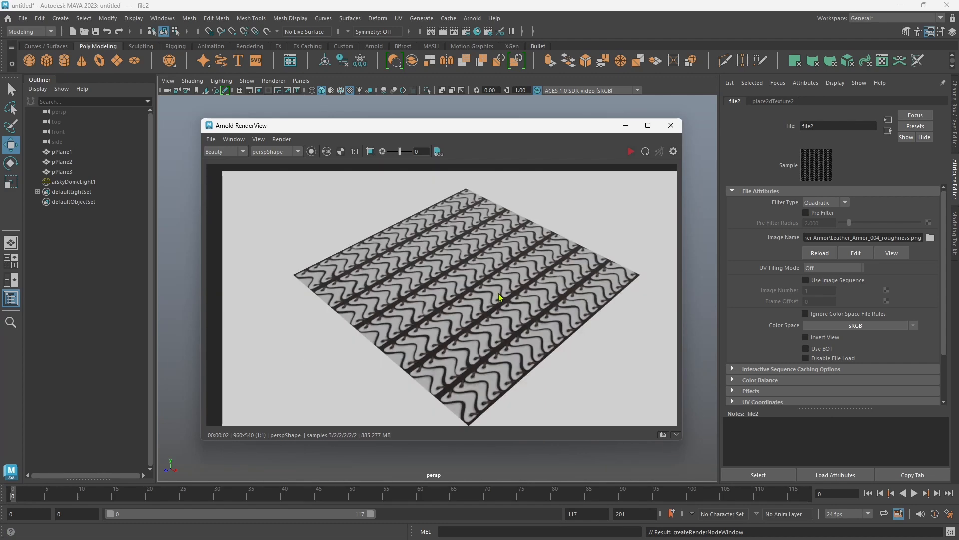
left_click(663, 434)
Step: Compare the first two stored render snapshots by switching between them
left_click(676, 436)
left_click(259, 371)
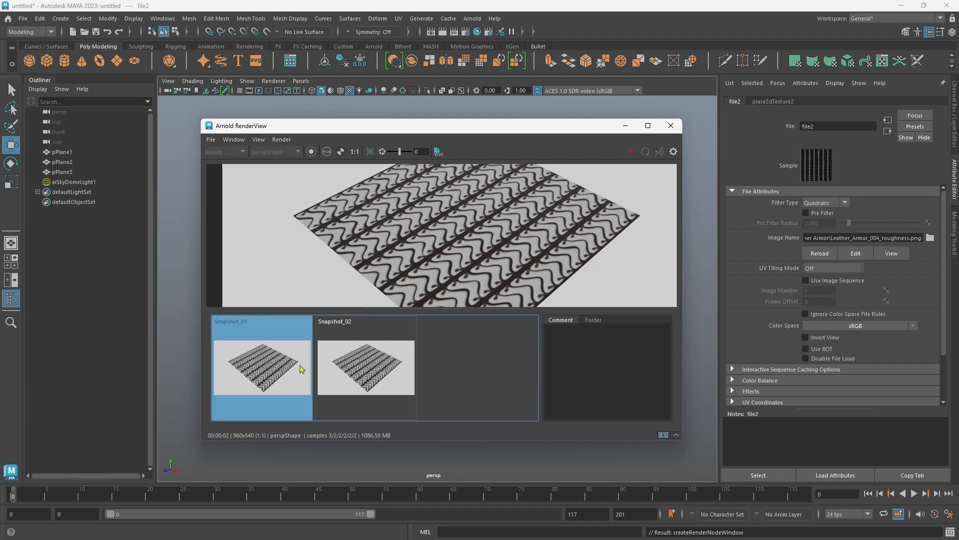
left_click(349, 367)
left_click(288, 368)
left_click(335, 367)
left_click(262, 366)
left_click(401, 366)
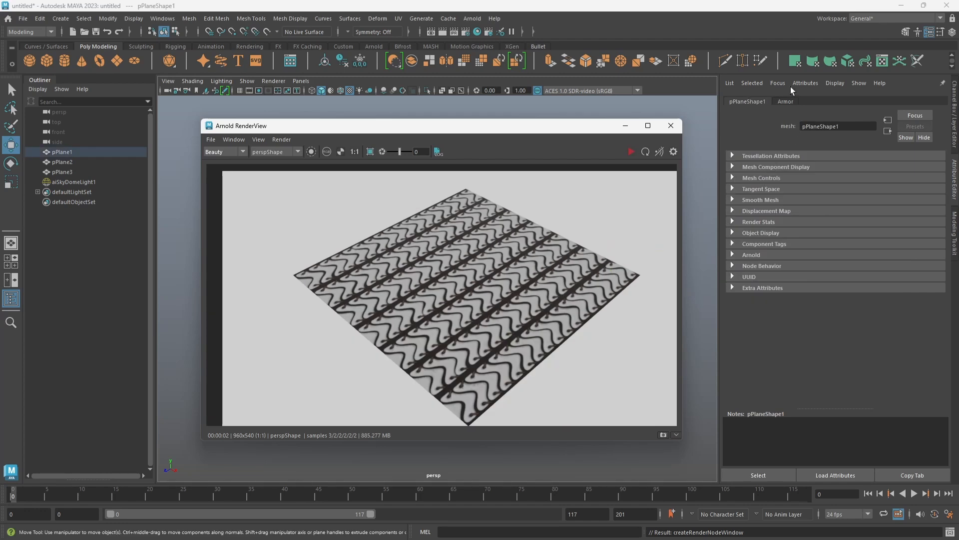
Step: Connect a File texture to the base Metalness of the Armor material
left_click(786, 102)
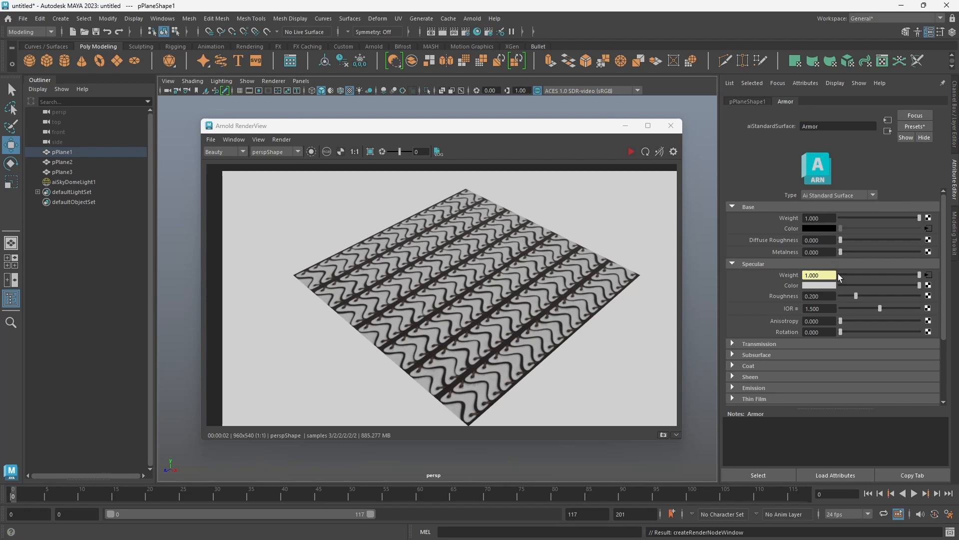
left_click(928, 251)
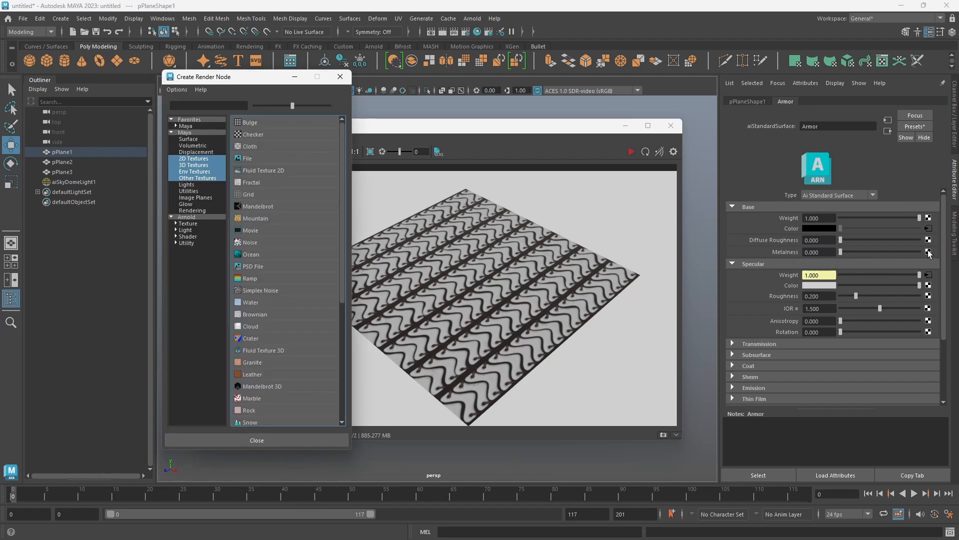
left_click(248, 159)
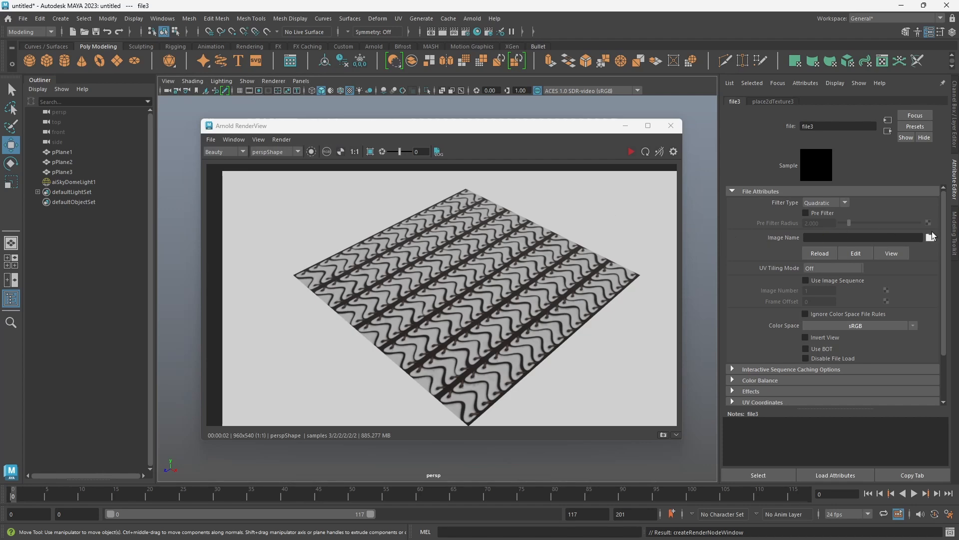
Step: Load Leather_Armor_004_metallic.png from the Leather Armor folder as the metalness image
left_click(931, 238)
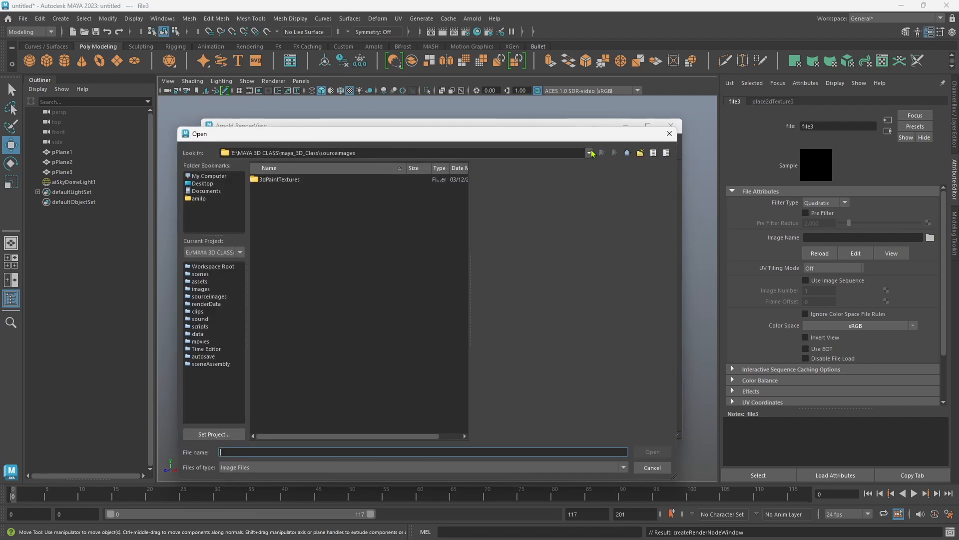
left_click(590, 153)
left_click(289, 210)
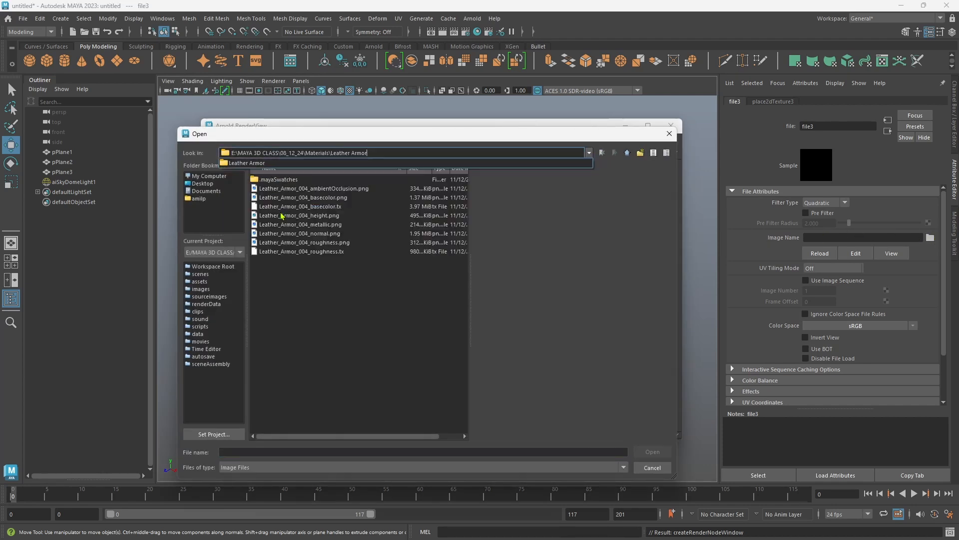
left_click(309, 224)
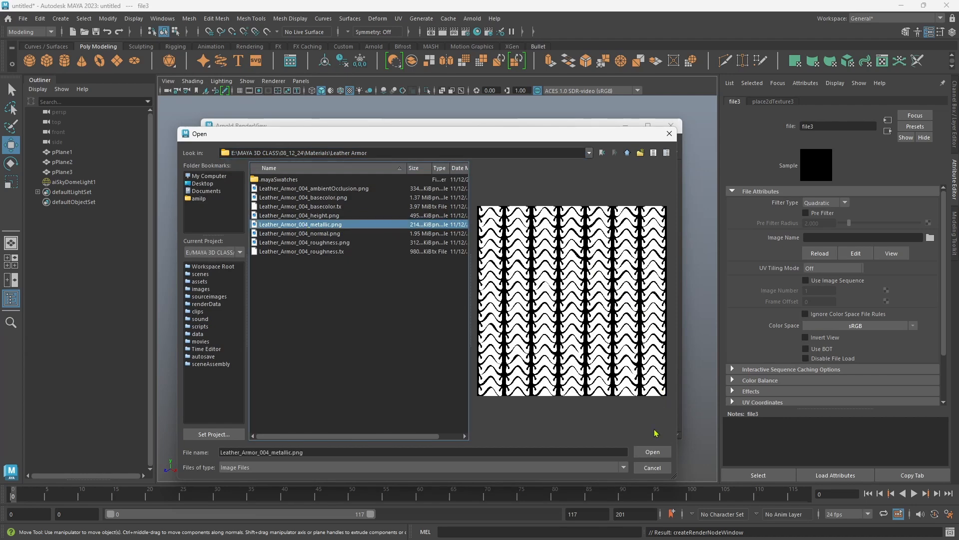
left_click(649, 452)
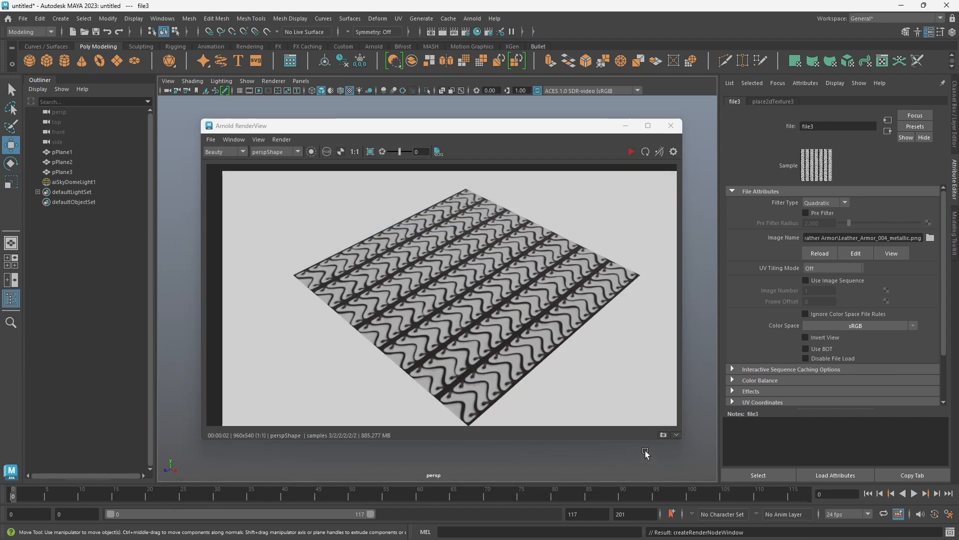
Step: Render the plane with the metallic map, store a snapshot, and compare it with the previous snapshot
left_click(635, 151)
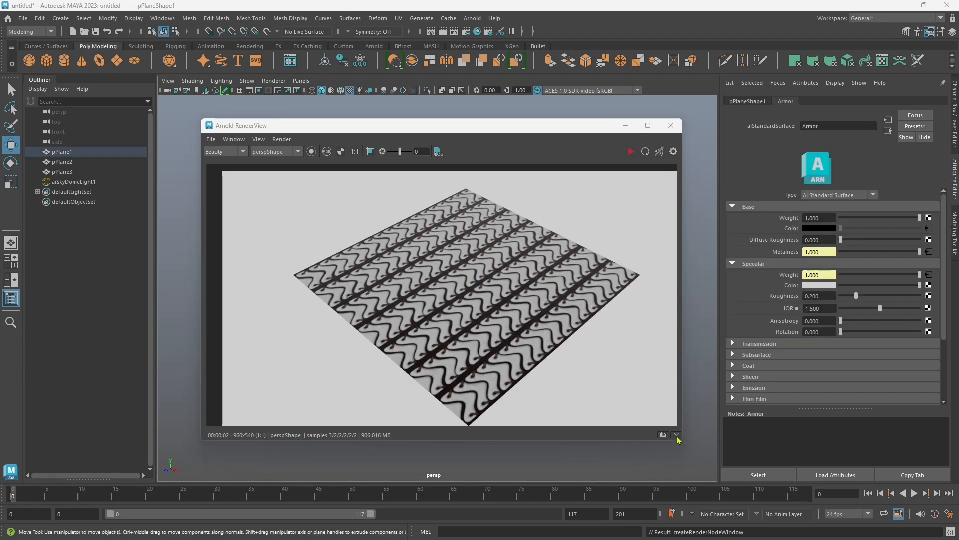
left_click(676, 434)
left_click(400, 389)
left_click(429, 385)
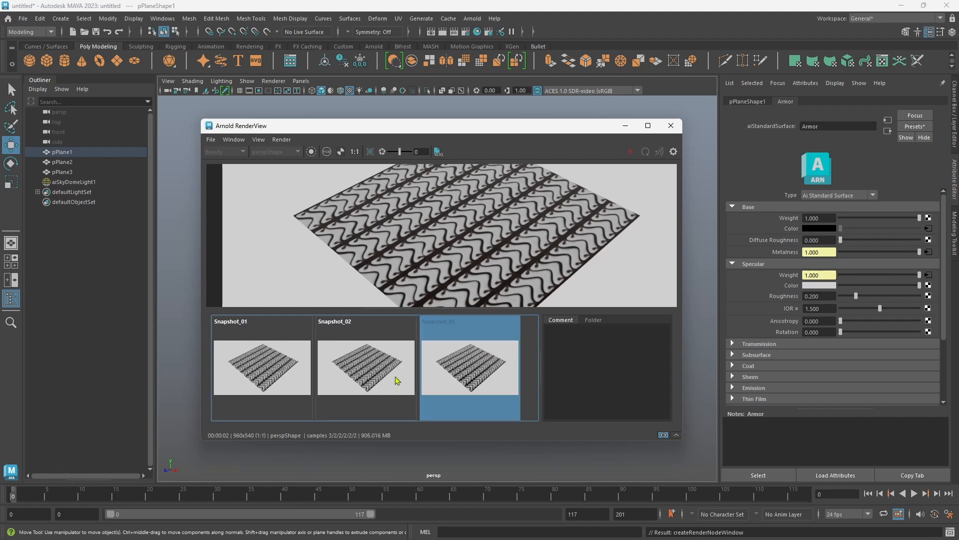
left_click(396, 379)
left_click(430, 376)
left_click(371, 371)
left_click(460, 378)
left_click(350, 366)
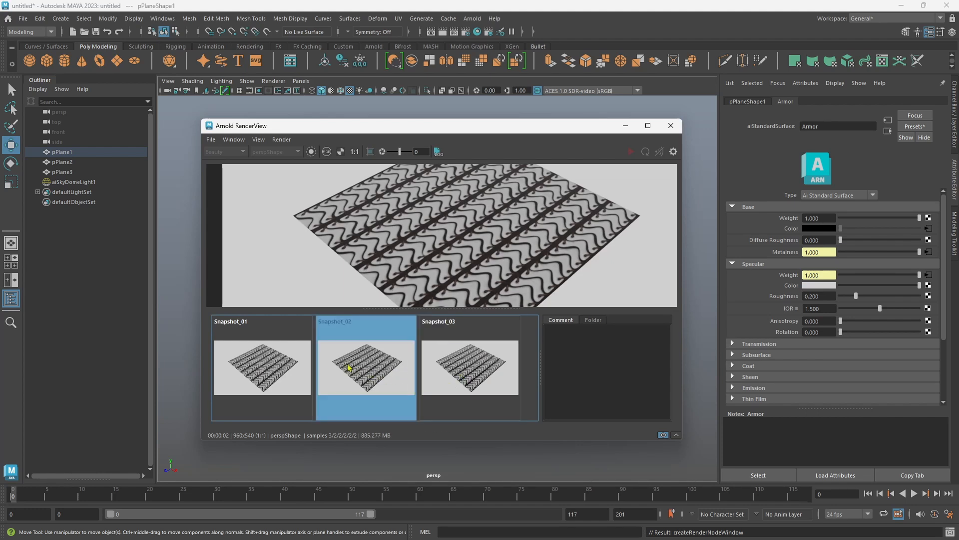
left_click(440, 374)
left_click(382, 370)
left_click(453, 369)
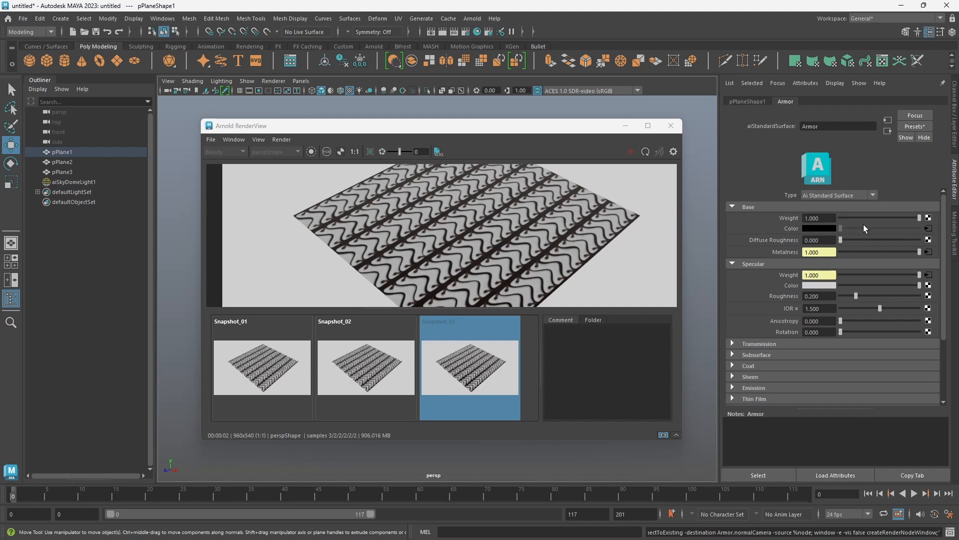
Step: Connect a File texture to the Bump Mapping attribute in the Armor material's Geometry settings
scroll(862, 224, "down", 3)
scroll(862, 224, "down", 2)
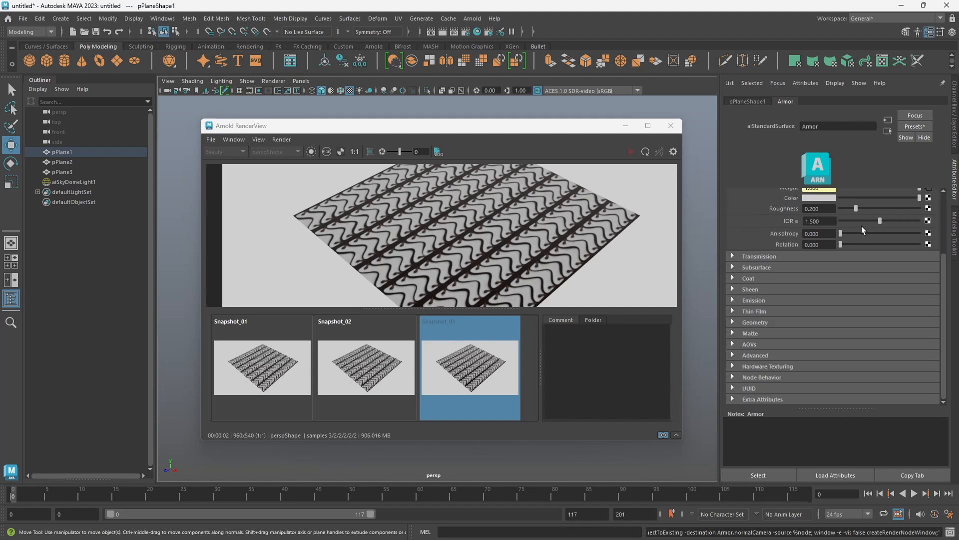
left_click(757, 323)
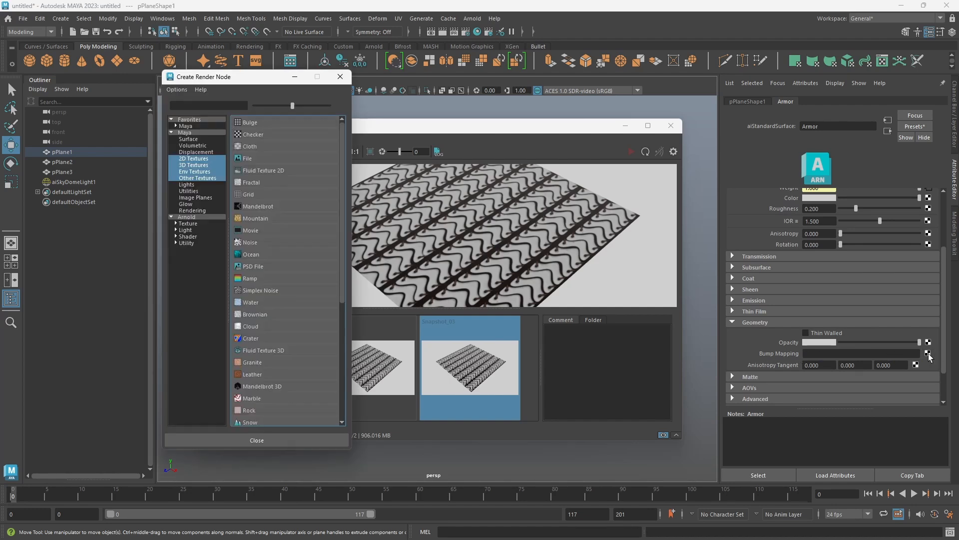
left_click(244, 160)
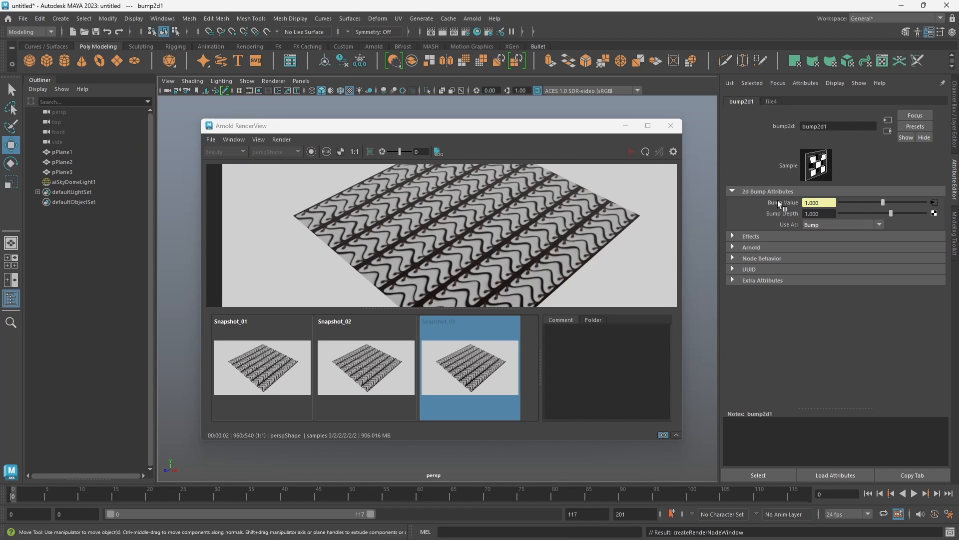
Step: Load Leather_Armor_004_normal.png from the Leather Armor folder into the file node feeding the bump value
left_click(935, 202)
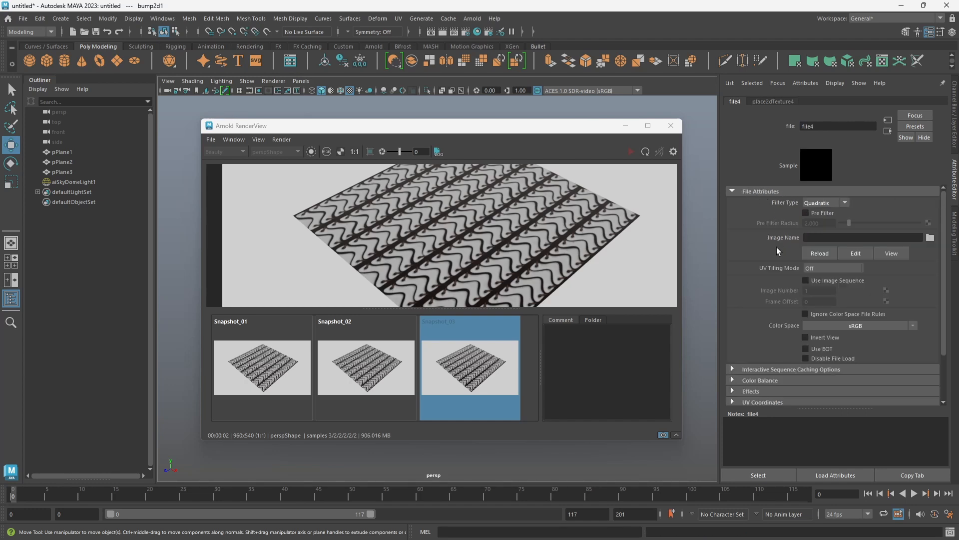
left_click(930, 238)
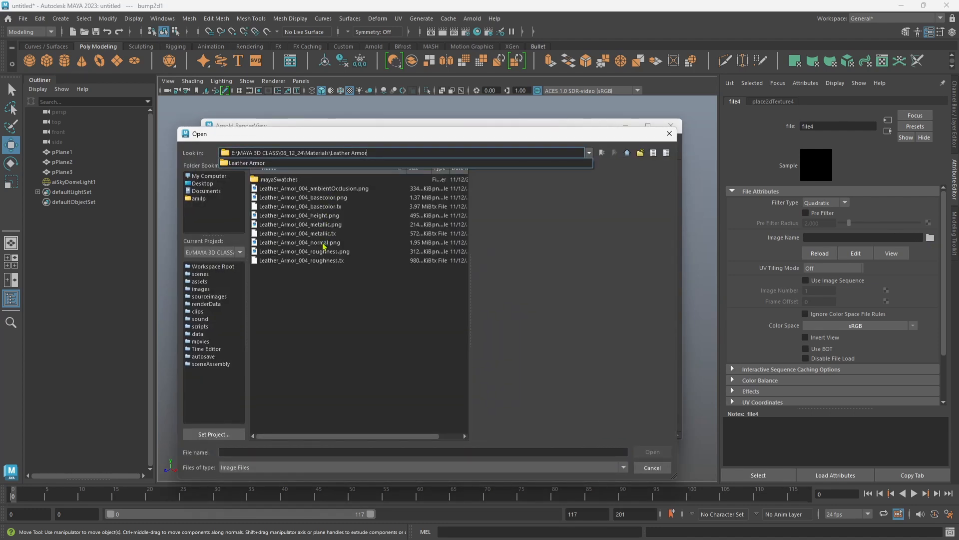
left_click(325, 243)
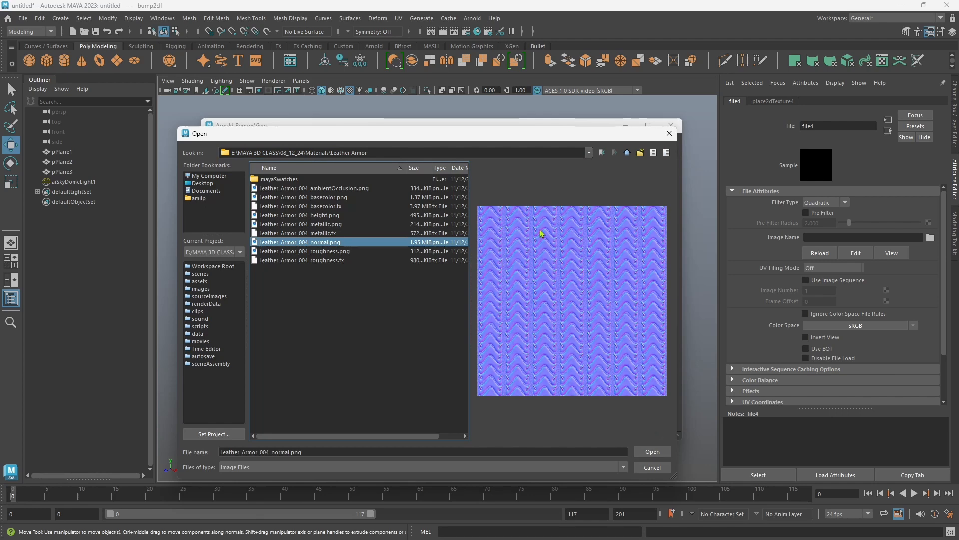
left_click(653, 452)
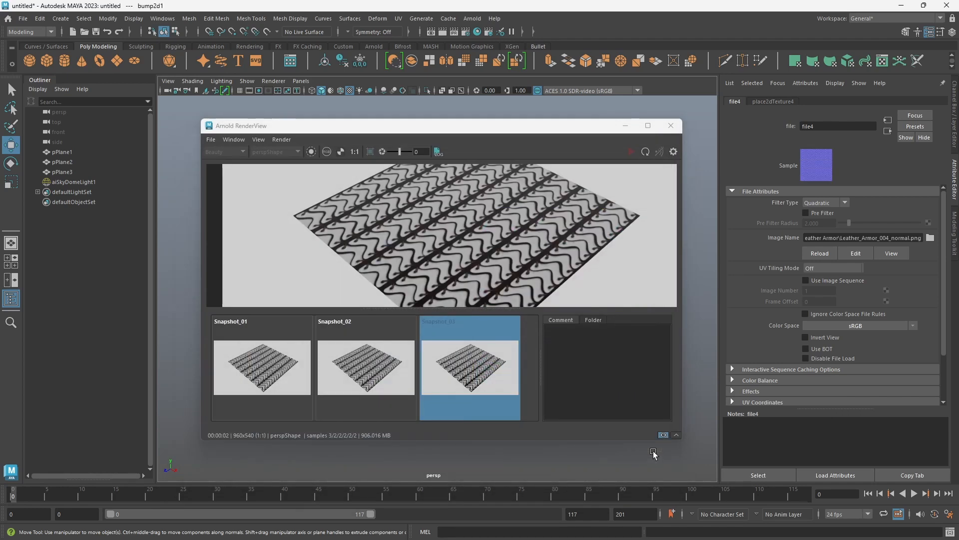
Step: Render the plane with the normal map, store a snapshot, and bring the newest snapshot into view
left_click(631, 151)
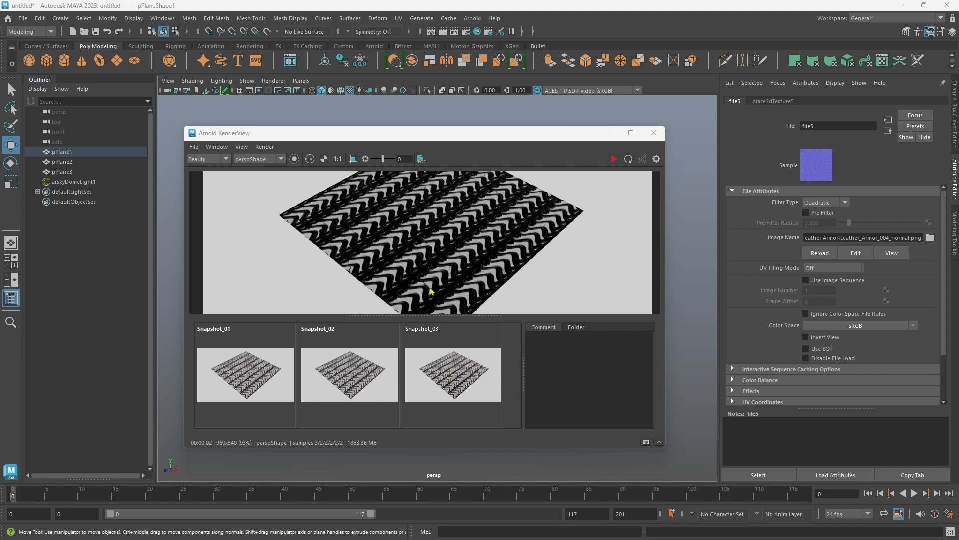
left_click(646, 442)
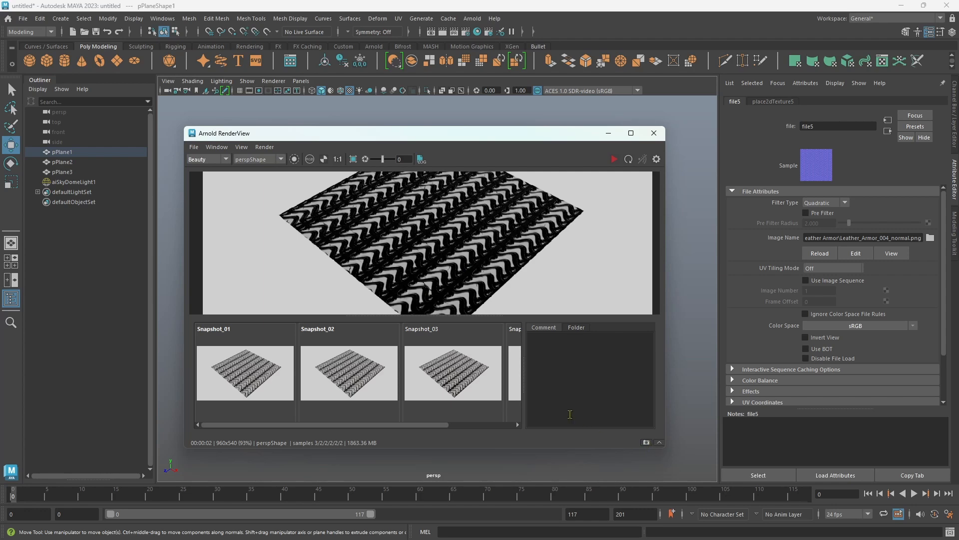
left_click_drag(405, 431, 479, 435)
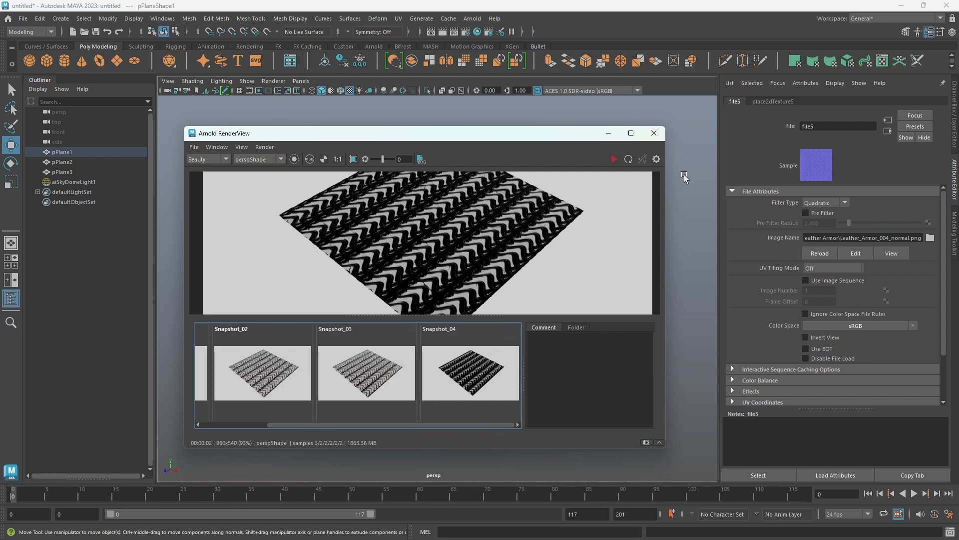
Step: Select the sky dome light and connect a File texture to its Color
left_click(700, 219)
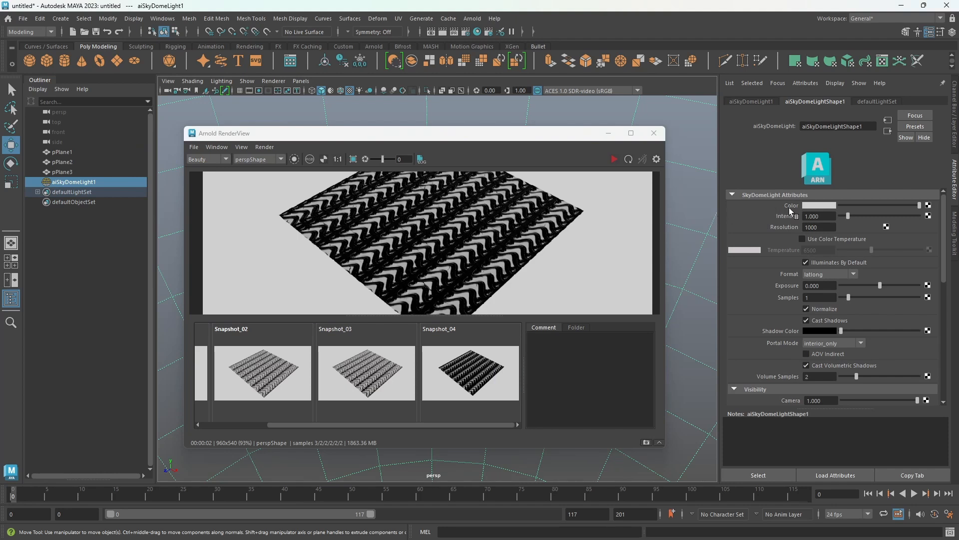
left_click(929, 206)
left_click(246, 162)
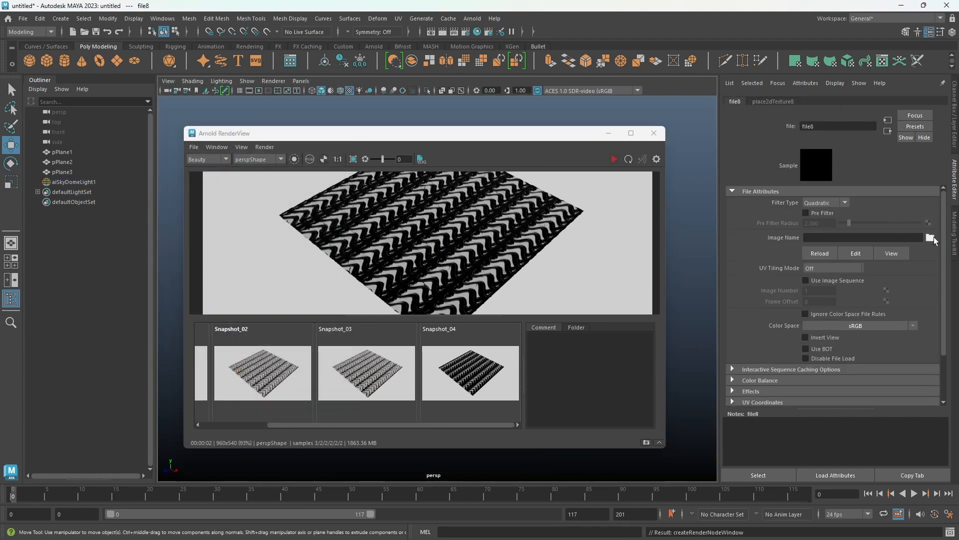
Step: Load studio_small_09_4k.exr from the HDRI Images folder into the file node feeding the sky dome light's color
left_click(932, 239)
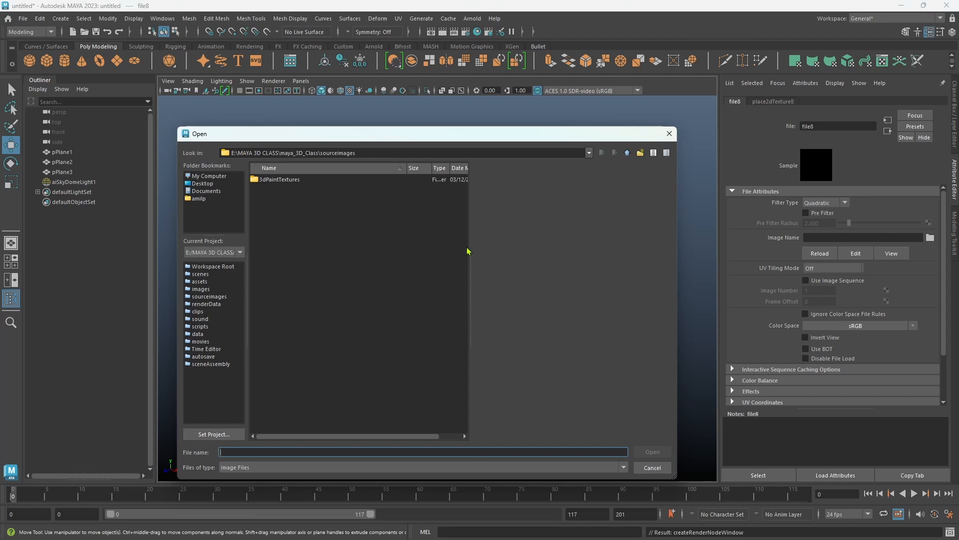
left_click(273, 252)
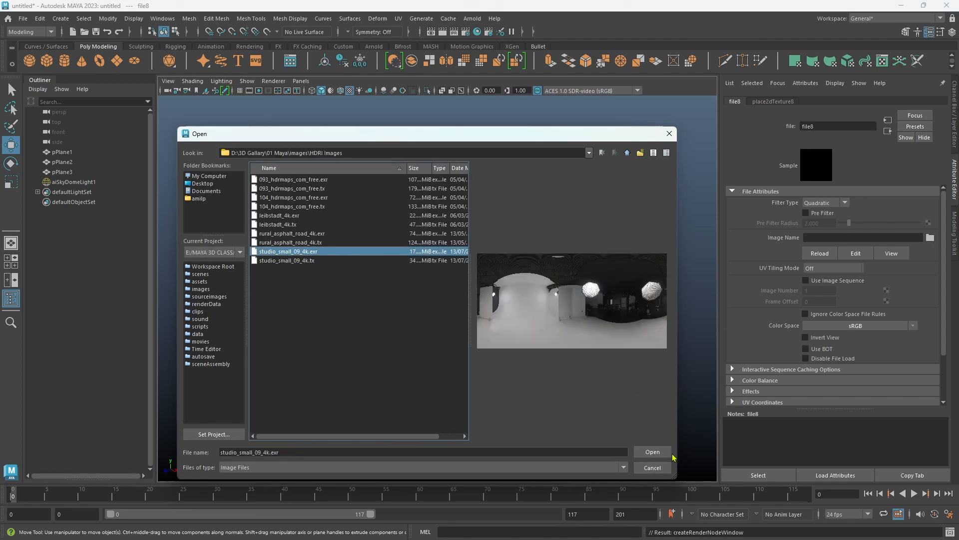
left_click(653, 451)
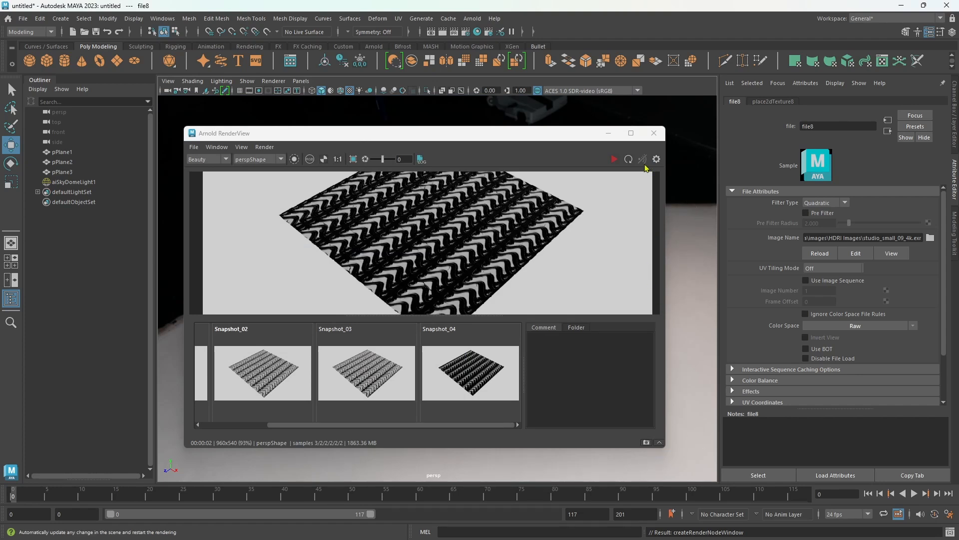
Step: Render the armor plane under the HDRI lighting and compare the result with Snapshot_04
left_click(501, 232)
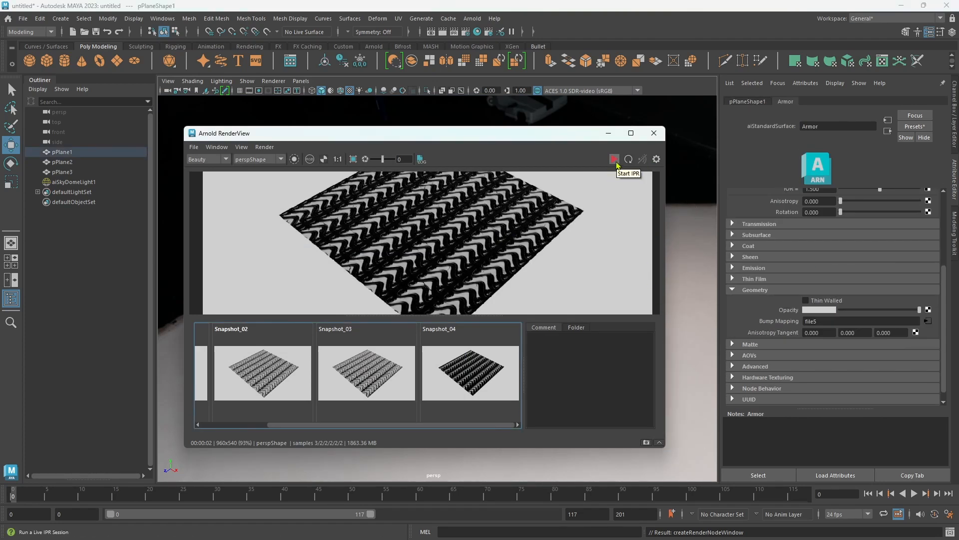
left_click(615, 161)
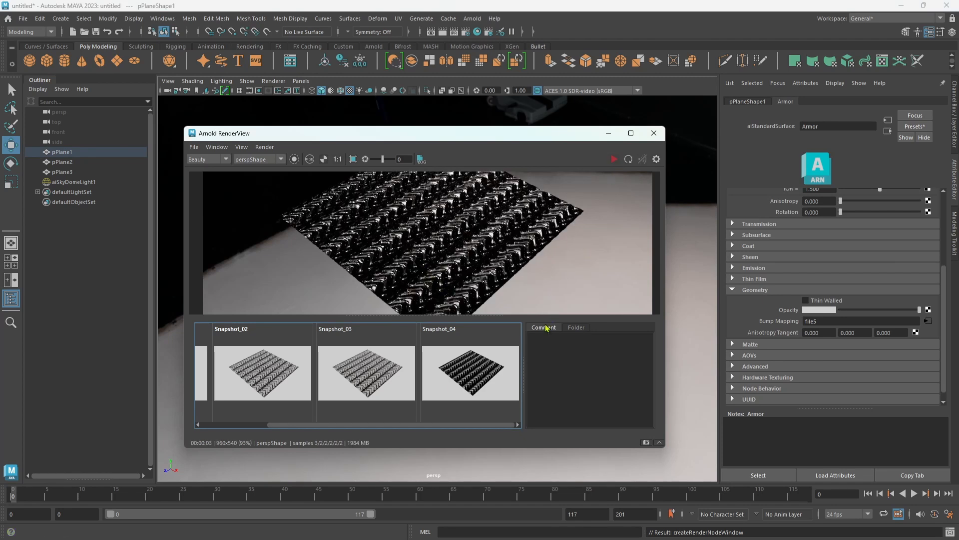
left_click(476, 382)
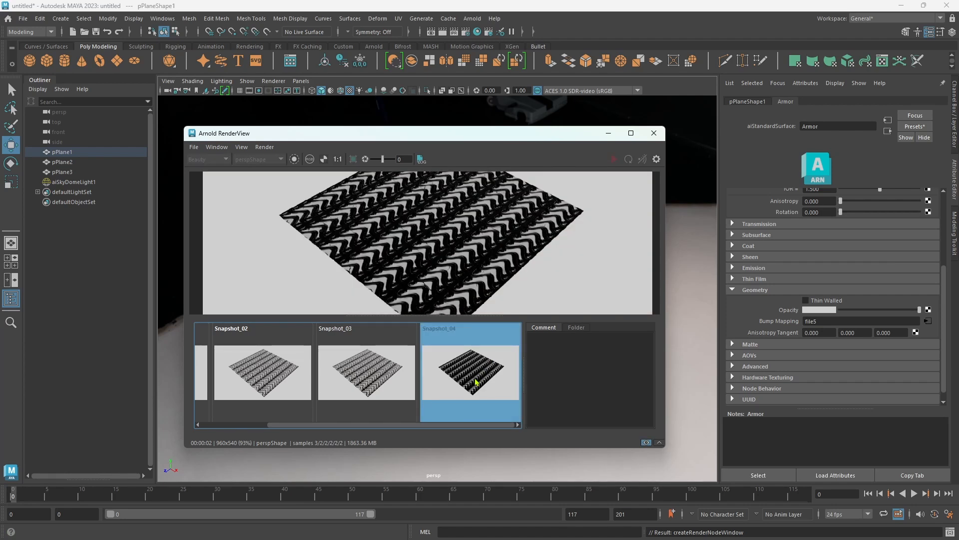
left_click(476, 382)
left_click(476, 383)
left_click(476, 382)
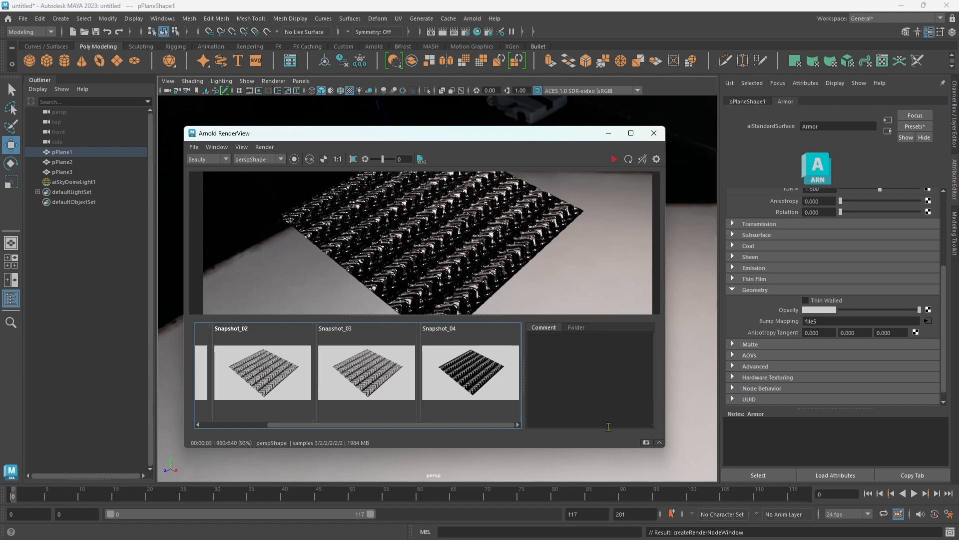
Step: Render a low-angle close-up of the armor plane with the snapshot strip collapsed
left_click_drag(566, 135, 326, 198)
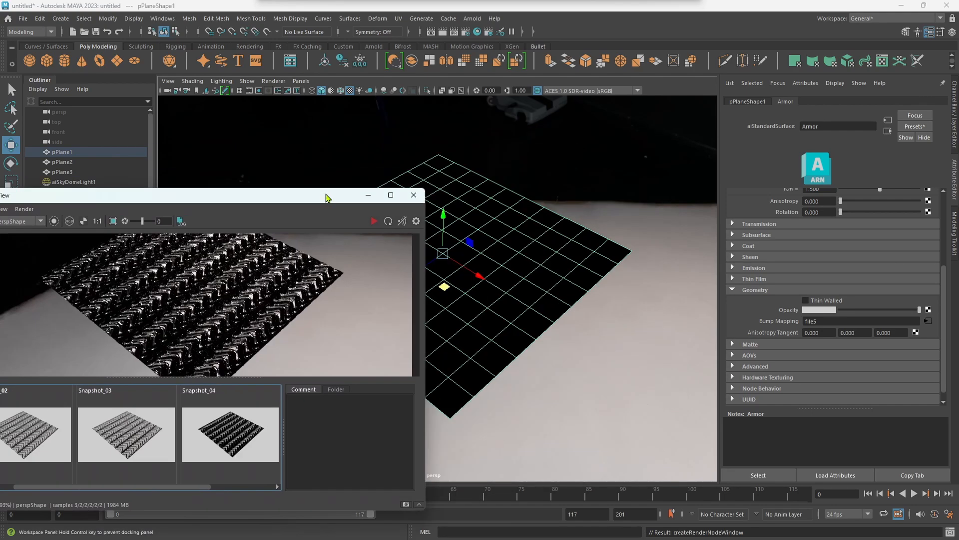
scroll(559, 299, "up", 10)
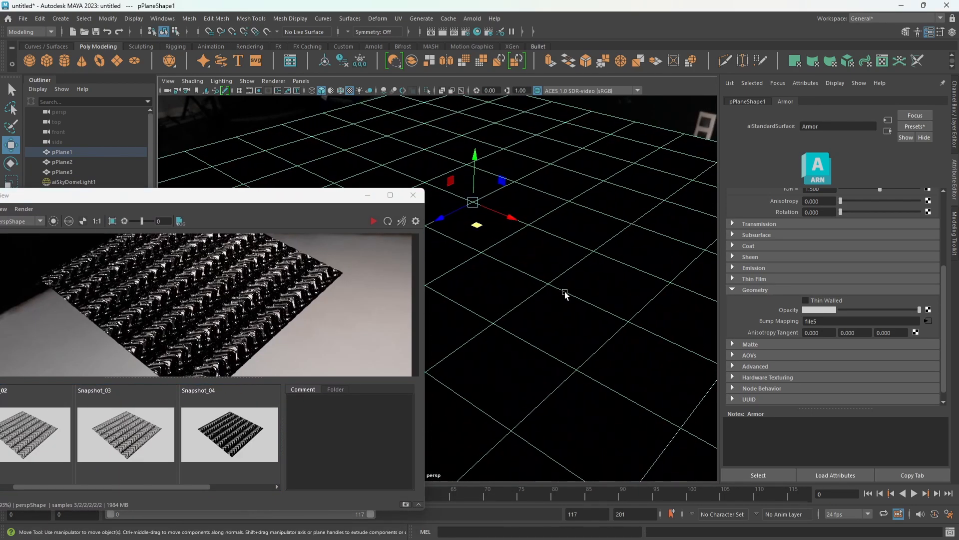
left_click_drag(565, 295, 561, 262, "alt")
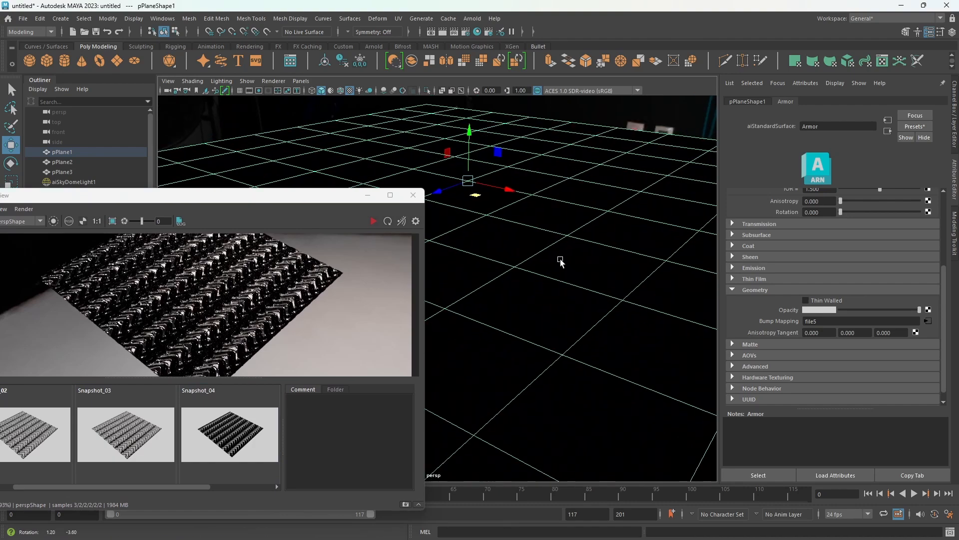
left_click_drag(299, 197, 504, 126)
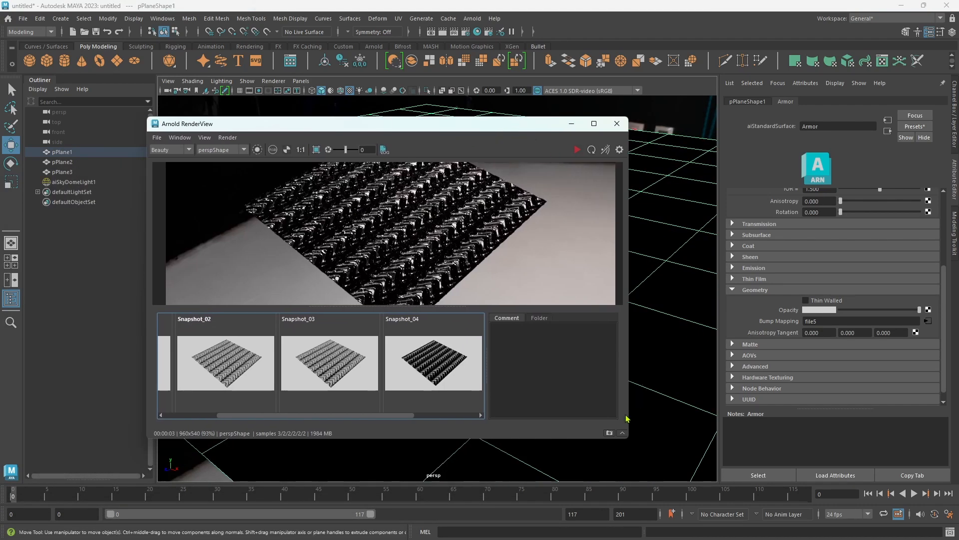
left_click(622, 432)
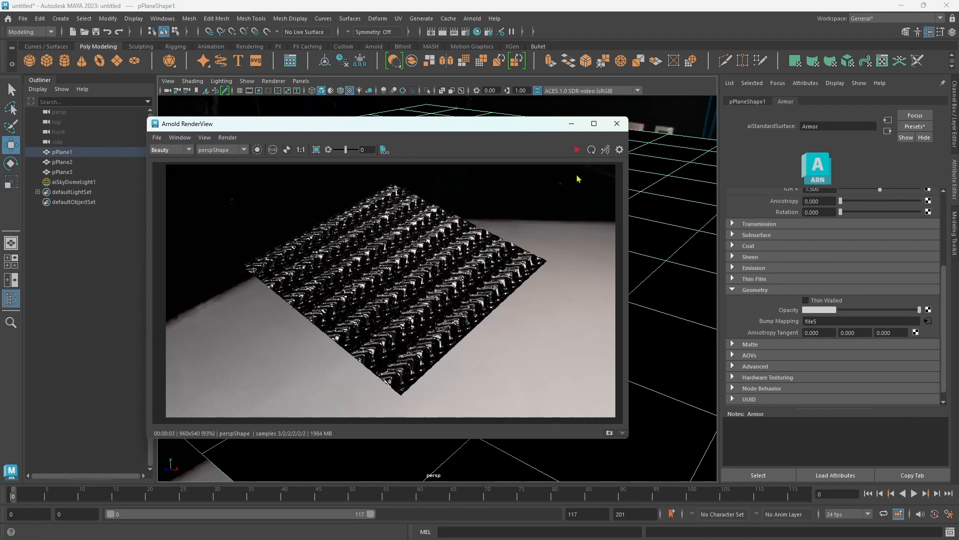
left_click(577, 149)
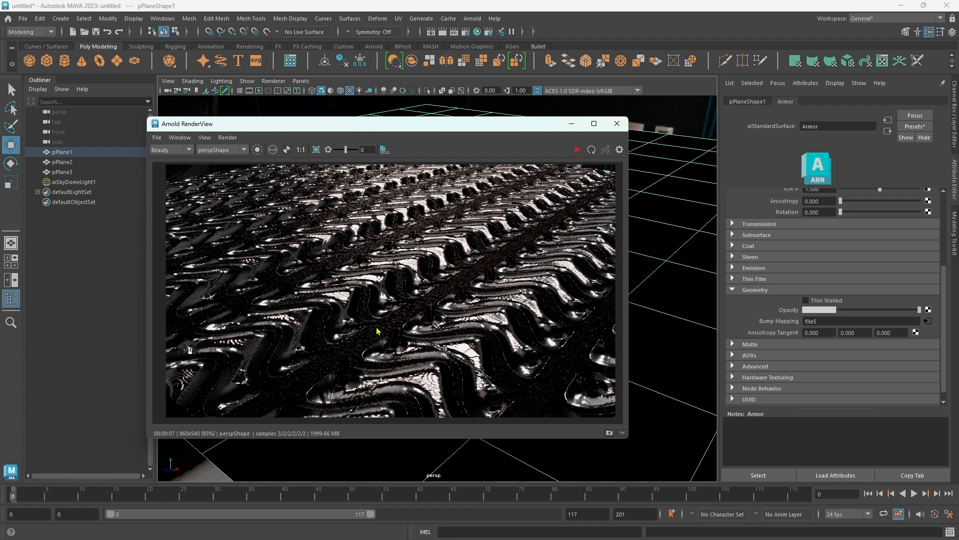
left_click(622, 432)
left_click(622, 433)
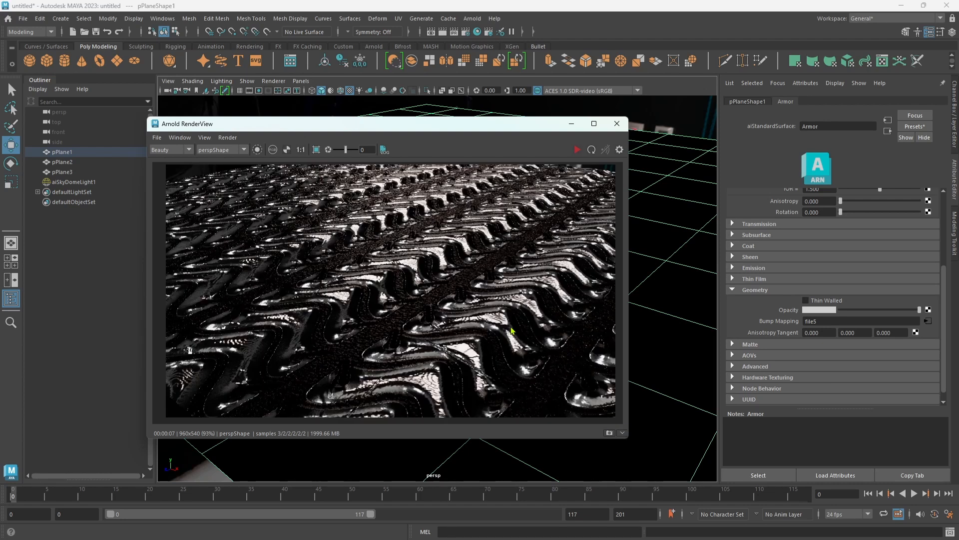